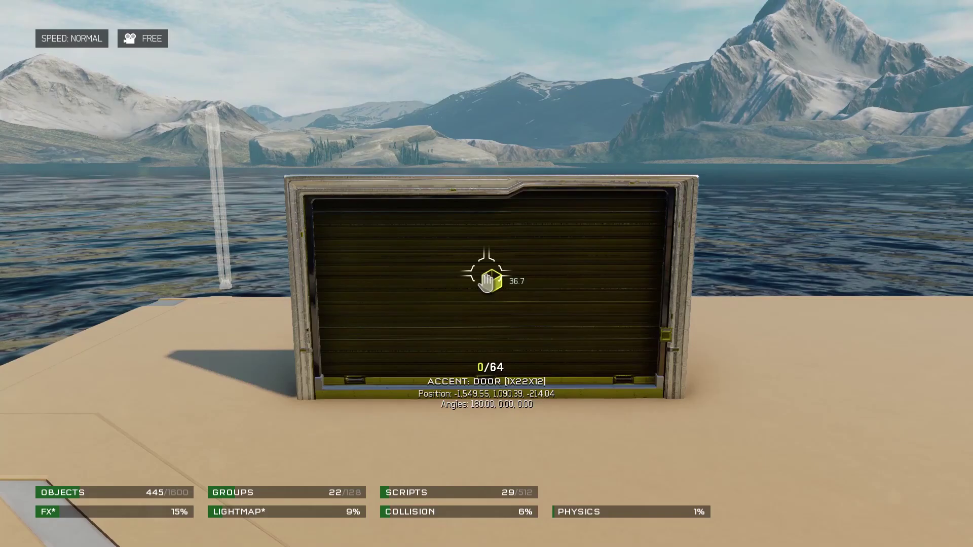
Spawn an Interactive: Switch [4x3x6; terminal] from the scripting extras in front of the door.
key("s")
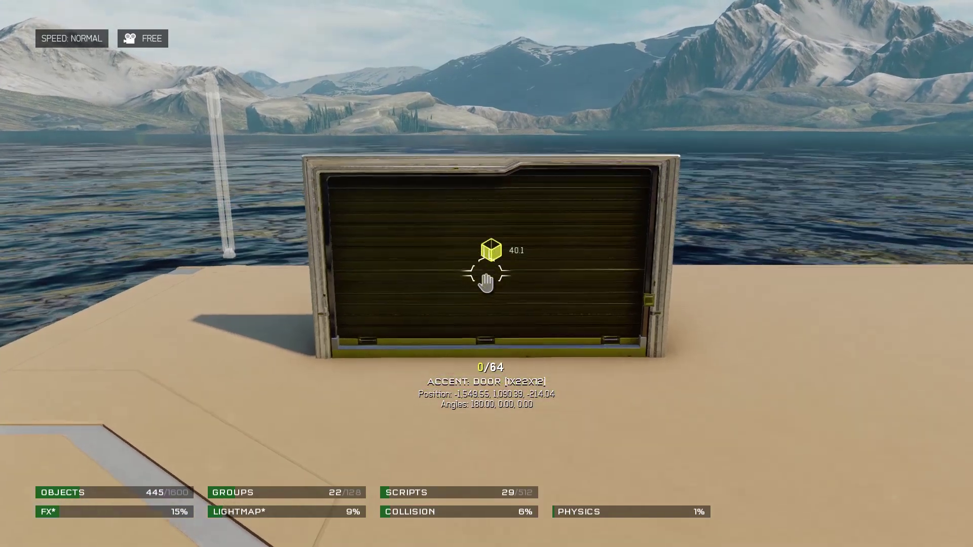
key("x")
key("Up")
key("Return")
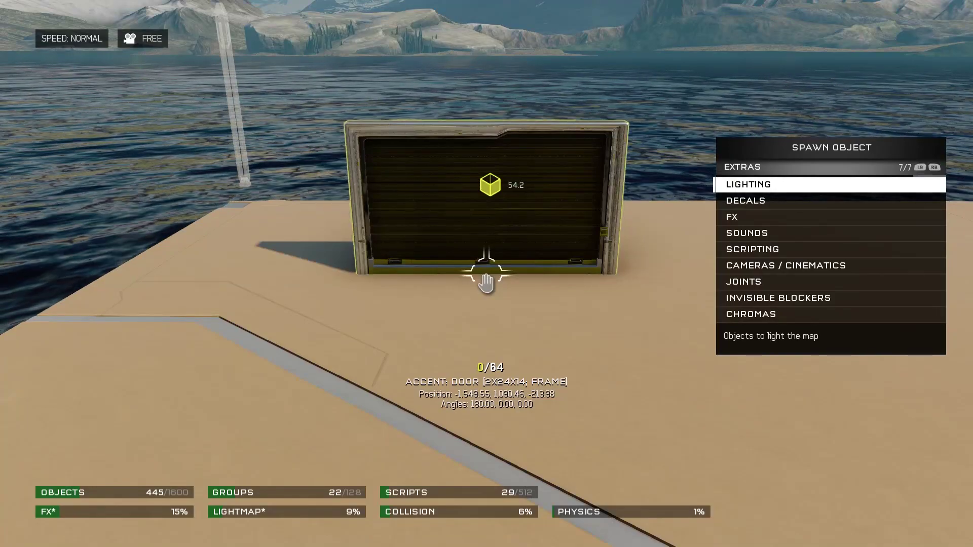
key("Down")
key("Down")
key("Down")
key("Down")
key("Return")
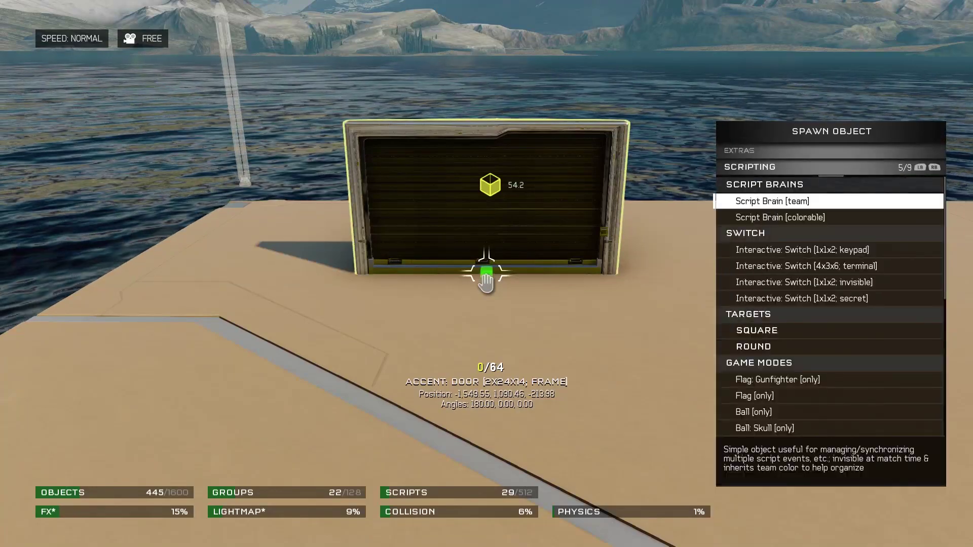
key("Down")
key("Down")
key("Down")
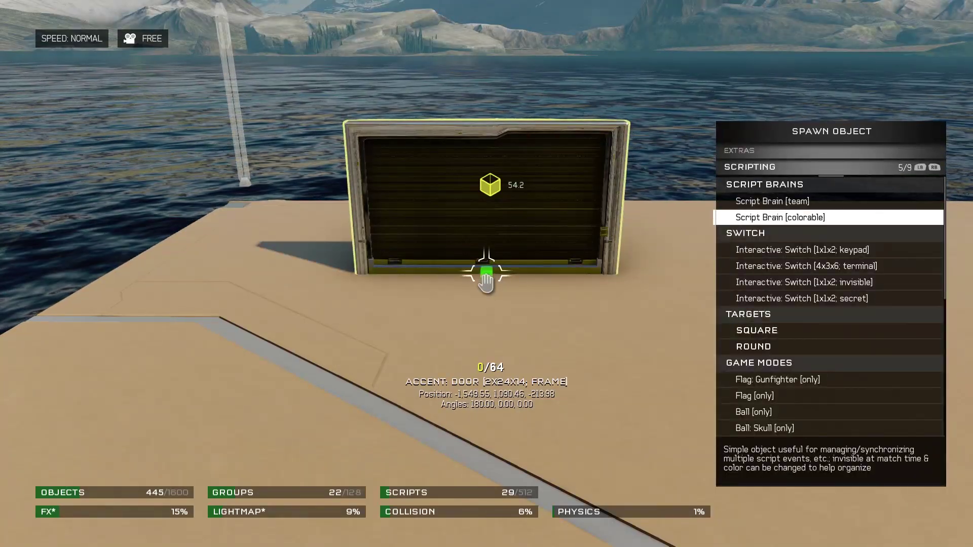
key("Return")
Add a new script to the terminal switch in its object properties and open it for editing.
key("r")
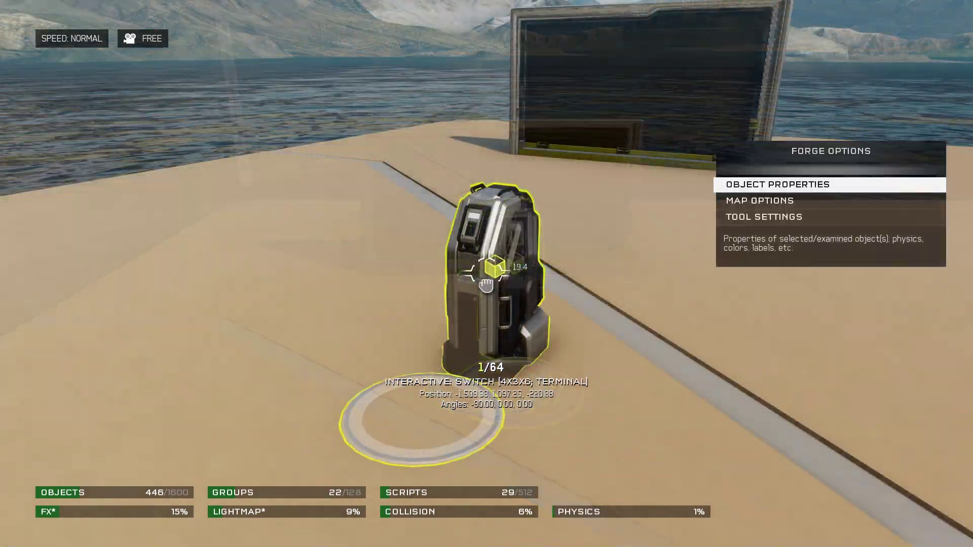
key("Down")
key("Down")
key("Down")
key("Down")
key("Down")
key("Down")
key("Down")
key("Down")
key("Down")
key("Down")
key("Down")
key("Down")
key("Down")
key("Down")
key("Down")
key("Down")
key("Down")
key("Down")
key("Down")
key("Down")
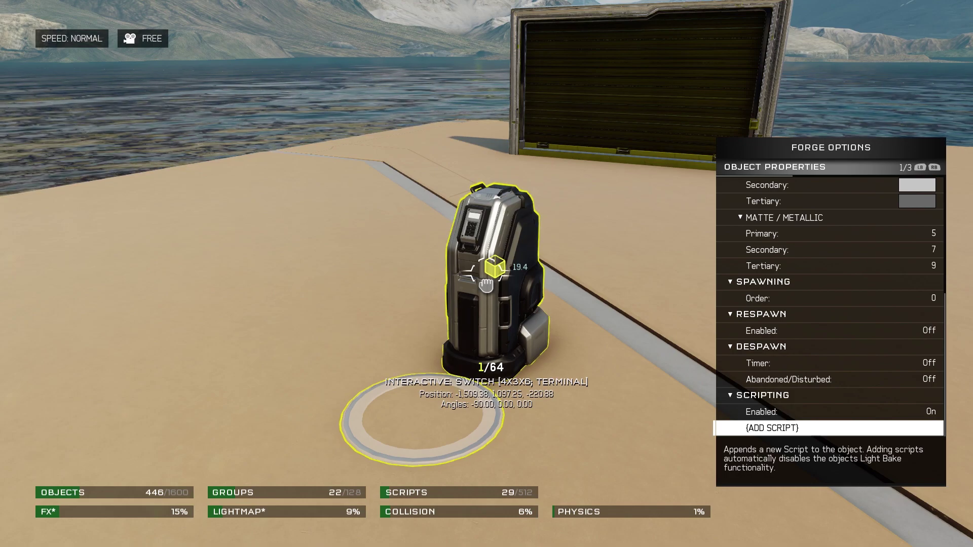
key("Return")
key("Down")
key("Down")
key("Return")
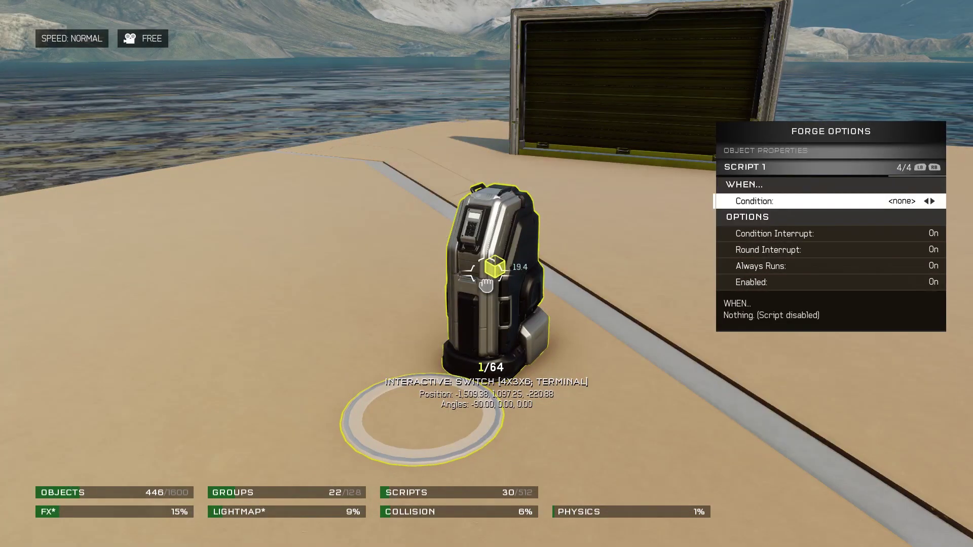
Set the terminal script's condition to Interacted.
key("Right")
key("Right")
key("Right")
key("Right")
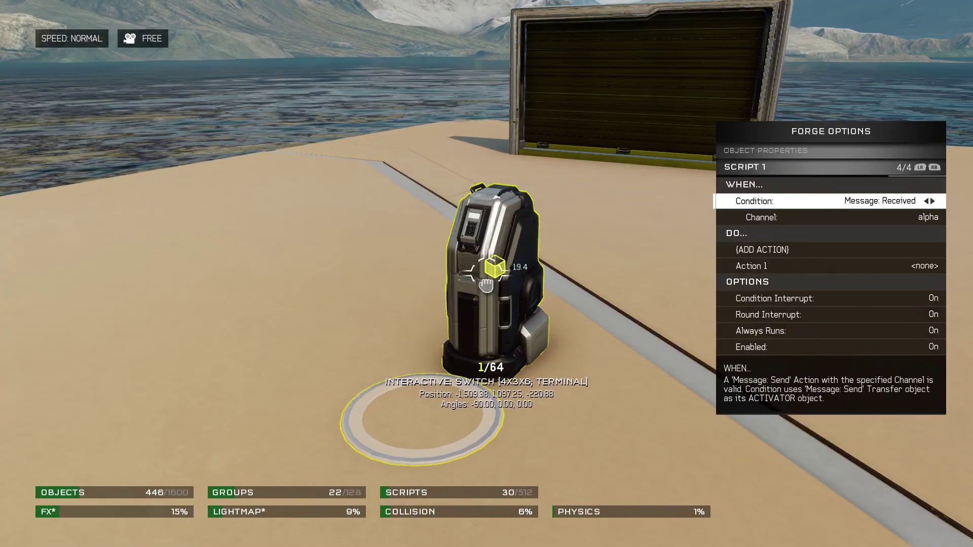
key("Right")
key("Right")
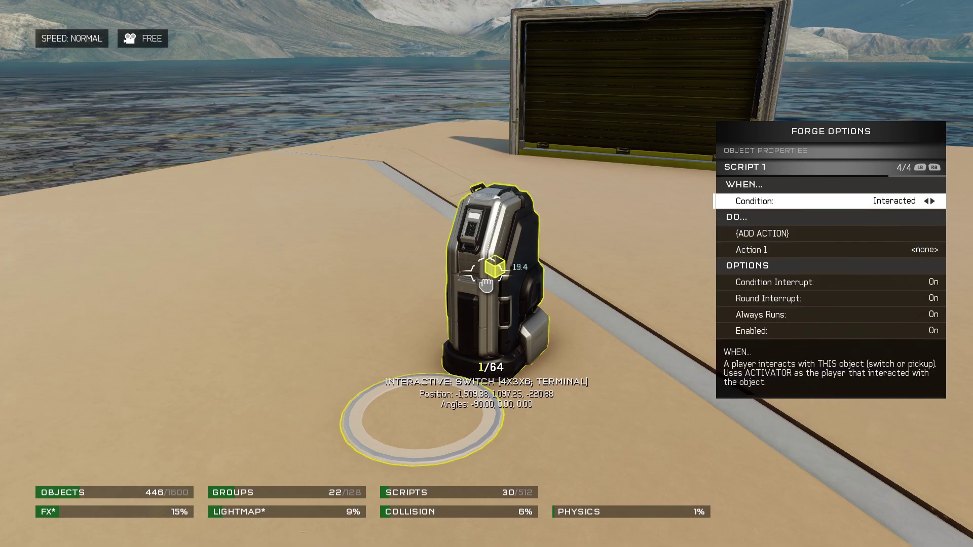
Set Action 1 of the terminal script to Power: Set on channel alpha with state Toggle, and leave the options.
key("Down")
key("Down")
key("Right")
key("Right")
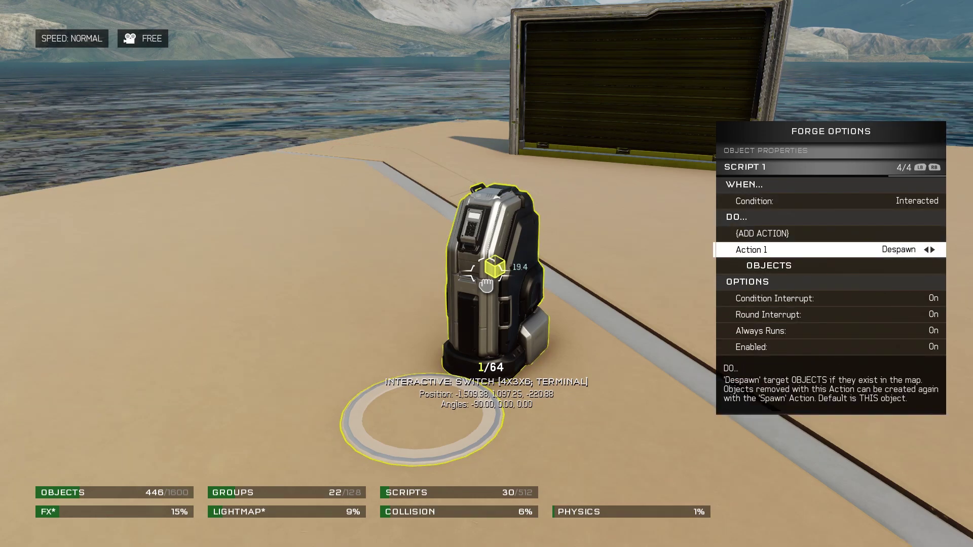
key("Right")
key("Right")
key("Right")
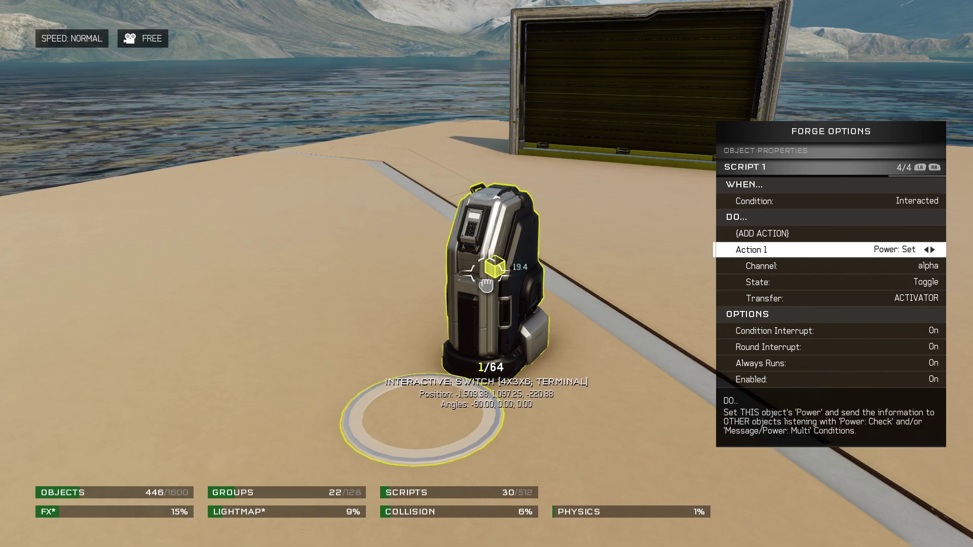
key("Down")
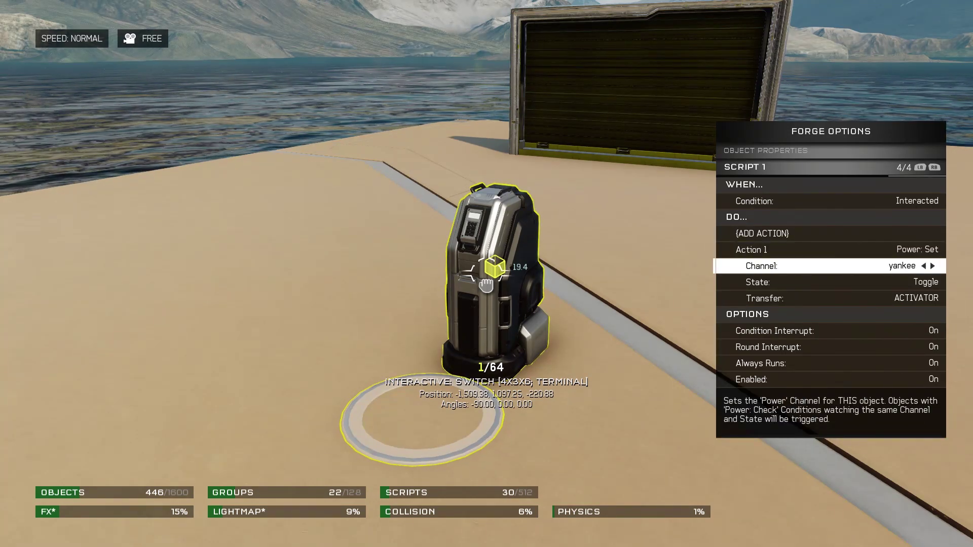
key("Right")
key("Right")
key("Right")
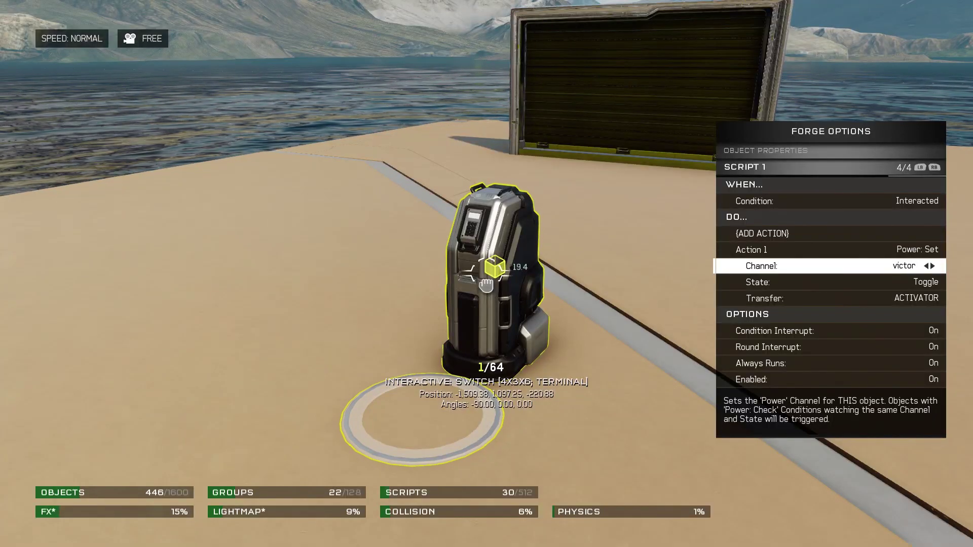
key("Right")
key("Right")
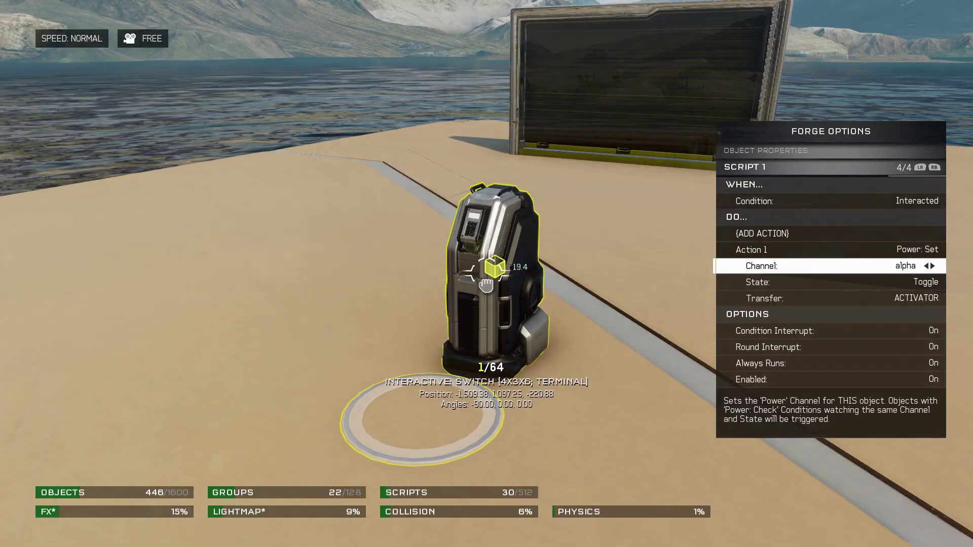
key("Escape")
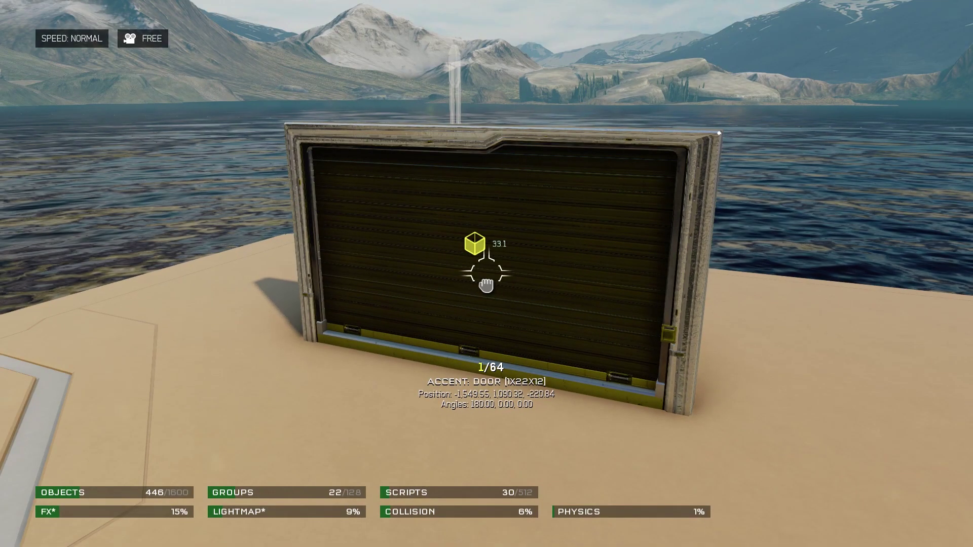
Add a new script to the door panel [1x22x12] in its object properties and open it for editing.
key("r")
key("Return")
key("Up")
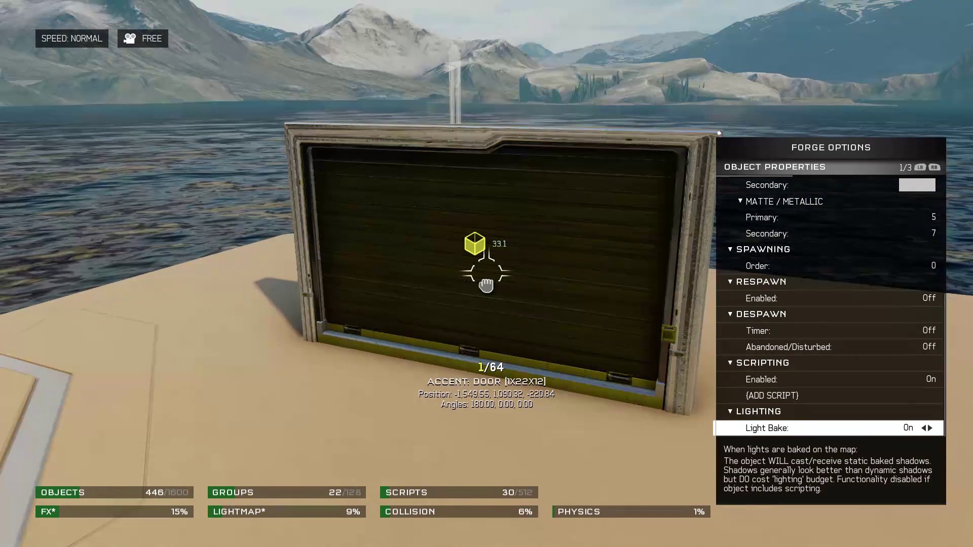
key("Up")
key("Up")
key("Return")
key("Down")
key("Down")
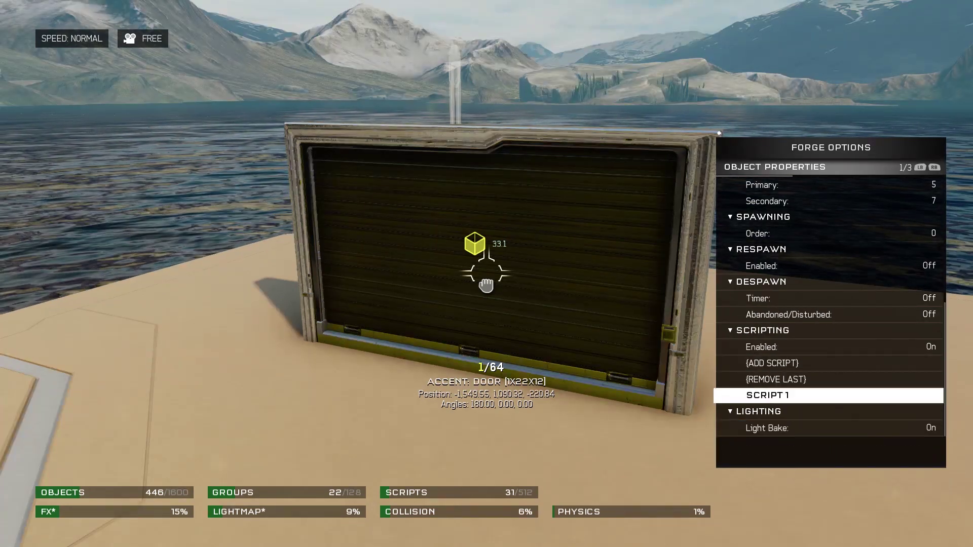
key("Return")
Set the door's Script 1 condition to Power: Check on channel alpha with state On.
key("Right")
key("Right")
key("Right")
key("Right")
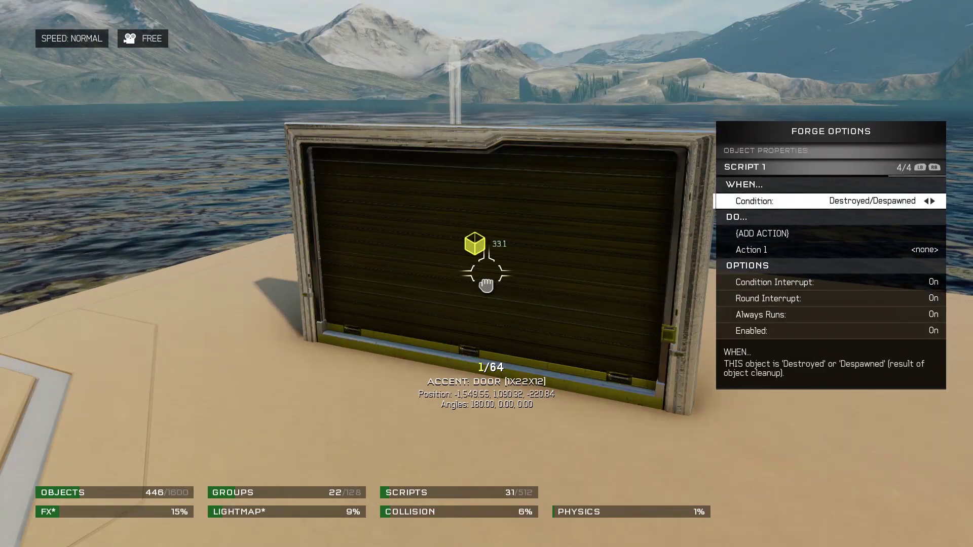
key("Down")
key("Down")
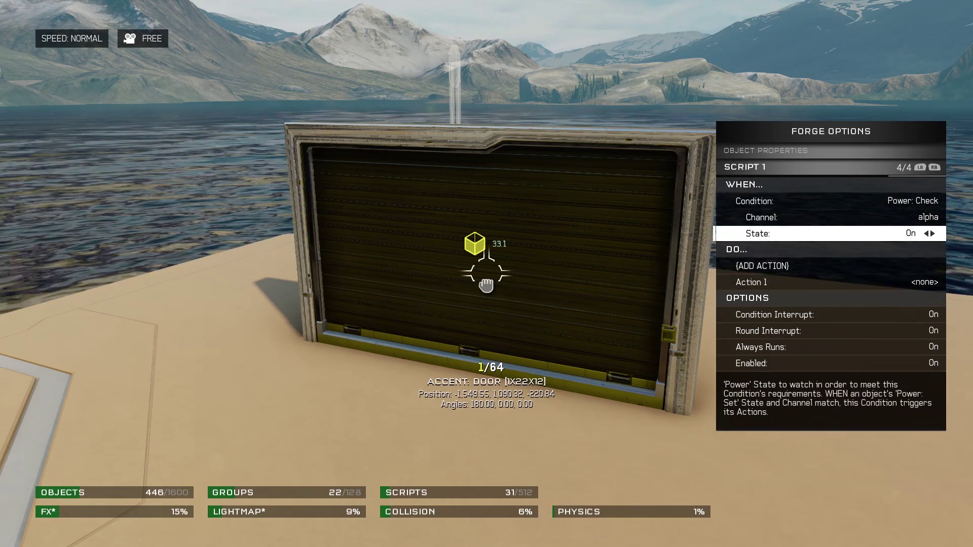
Set Action 1 of the door's Script 1 to Move: Offset.
key("Down")
key("Down")
key("Right")
key("Right")
key("Right")
key("Right")
key("Right")
key("Right")
key("Right")
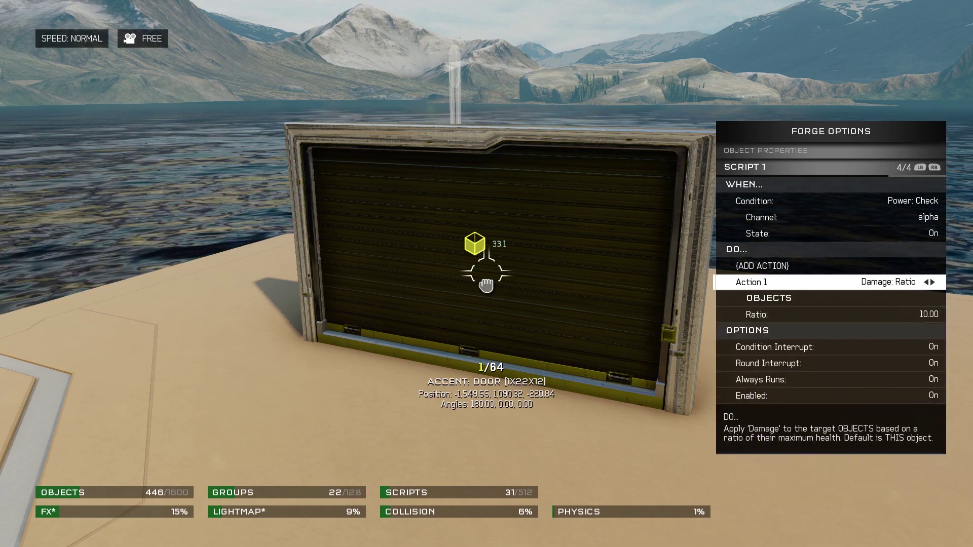
key("Right")
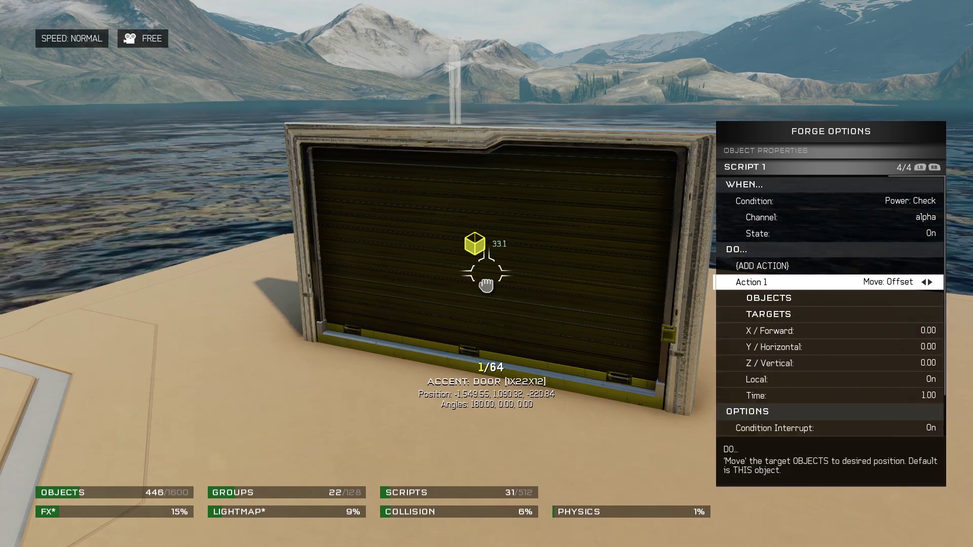
Set the door's Z / Vertical offset to 11.00 and the travel time to 1.80 seconds, and leave Script 1.
key("Down")
key("Down")
key("Down")
key("Down")
key("Down")
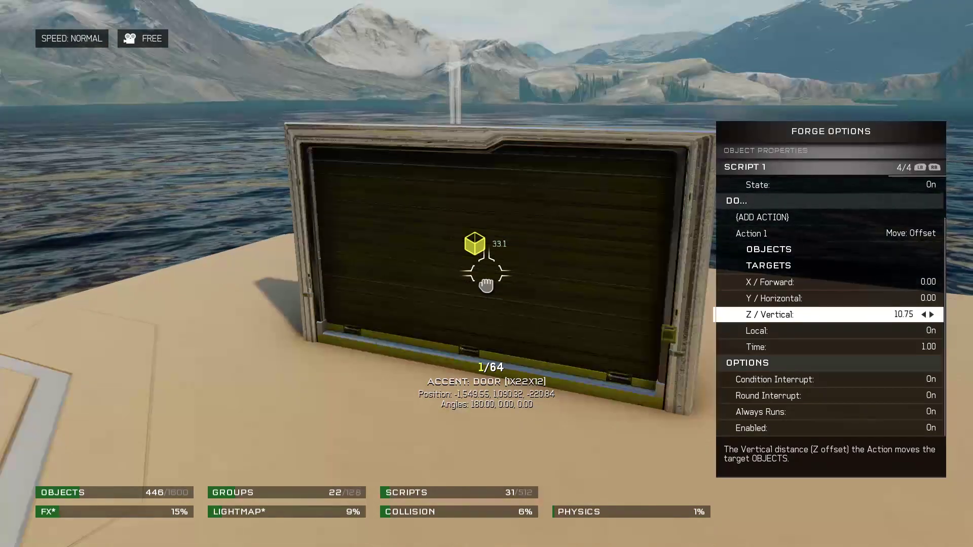
key("Down")
key("Down")
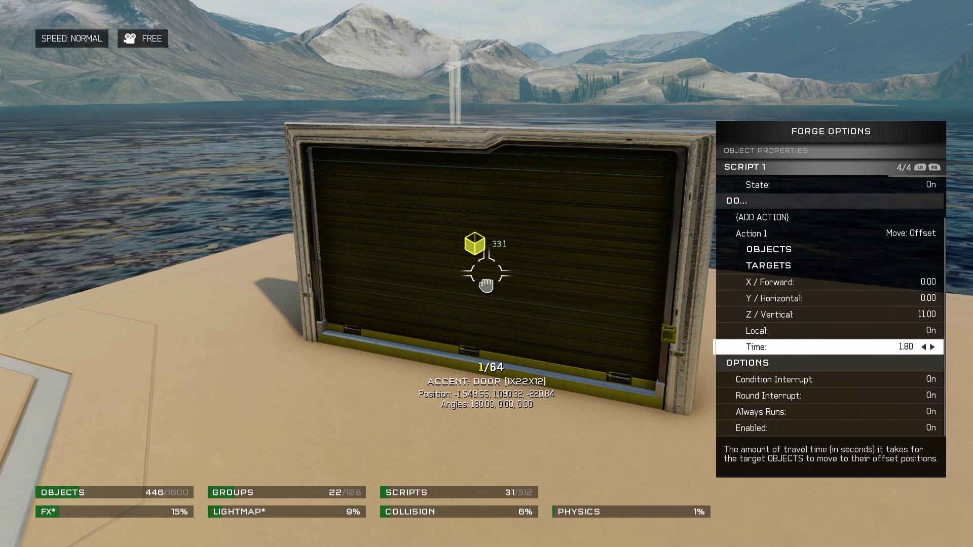
key("Escape")
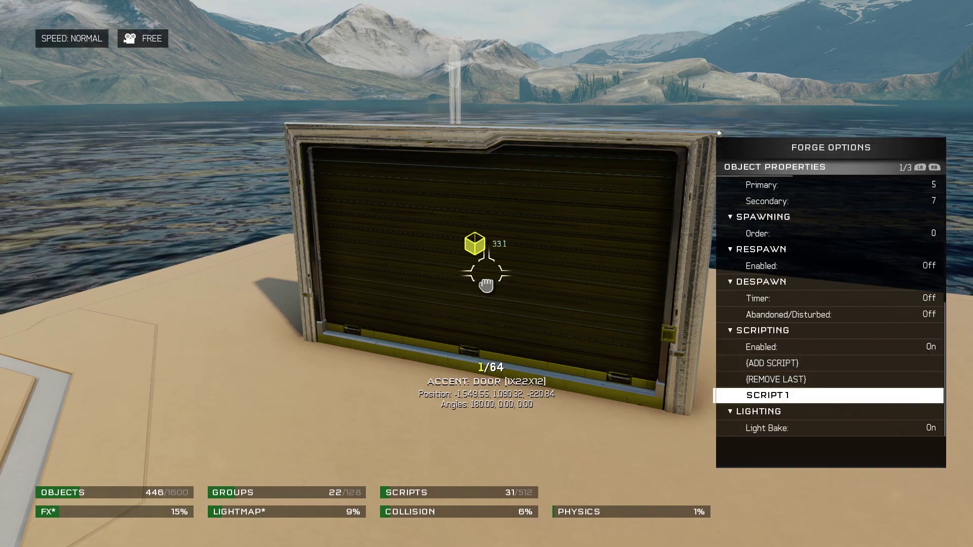
Add a second script to the door and open Script 2 for editing.
key("Up")
key("Up")
key("Return")
key("Down")
key("Down")
key("Down")
key("Return")
Set the door's Script 2 condition to Power: Check on channel alpha with state Off.
key("Right")
key("Right")
key("Right")
key("Right")
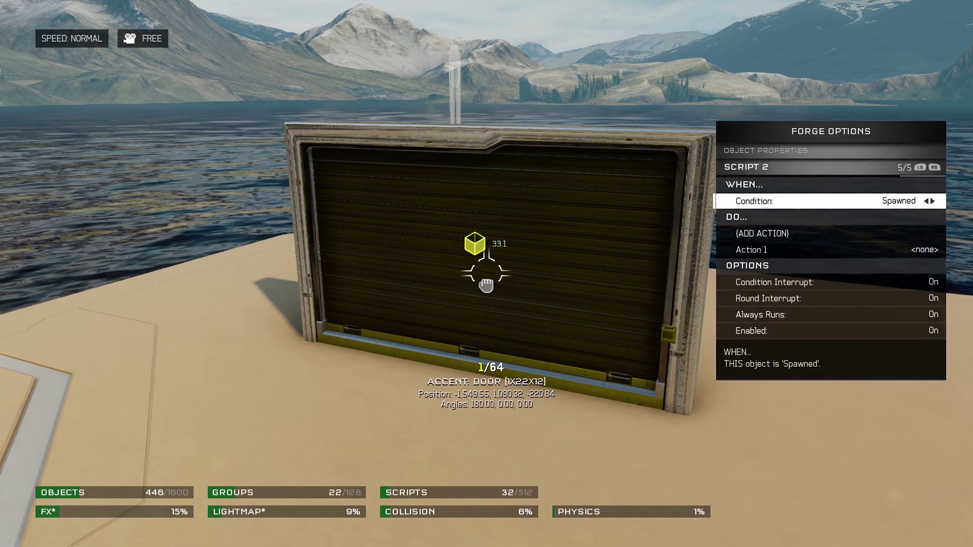
key("Right")
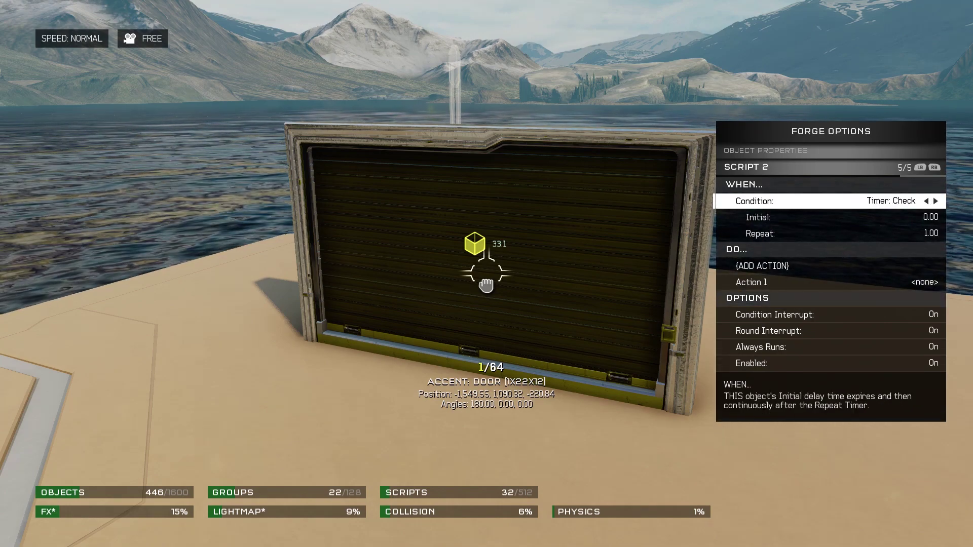
key("Left")
key("Down")
key("Down")
key("Down")
key("Down")
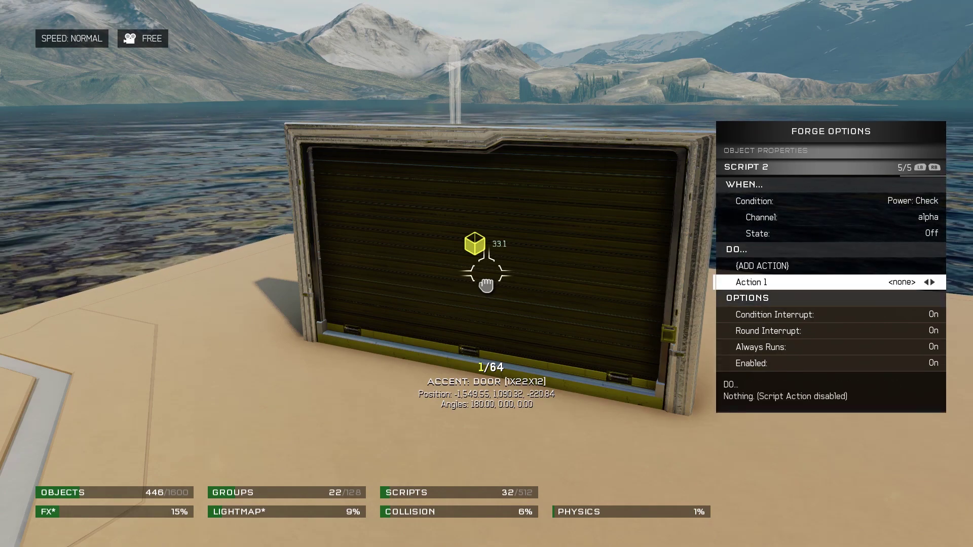
Set Action 1 of the door's Script 2 to Position/Rotation: Reset and increase its return time.
key("Right")
key("Right")
key("Down")
key("Down")
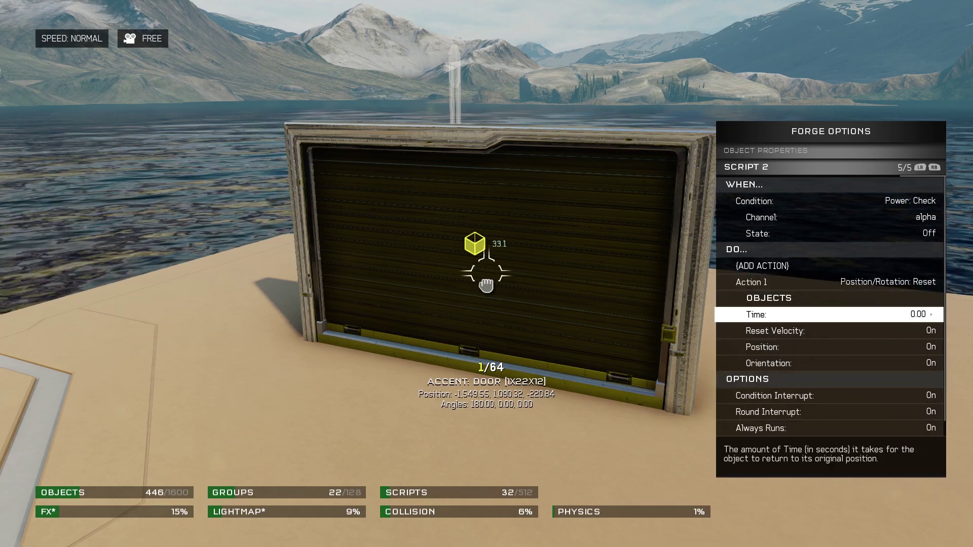
key("Right")
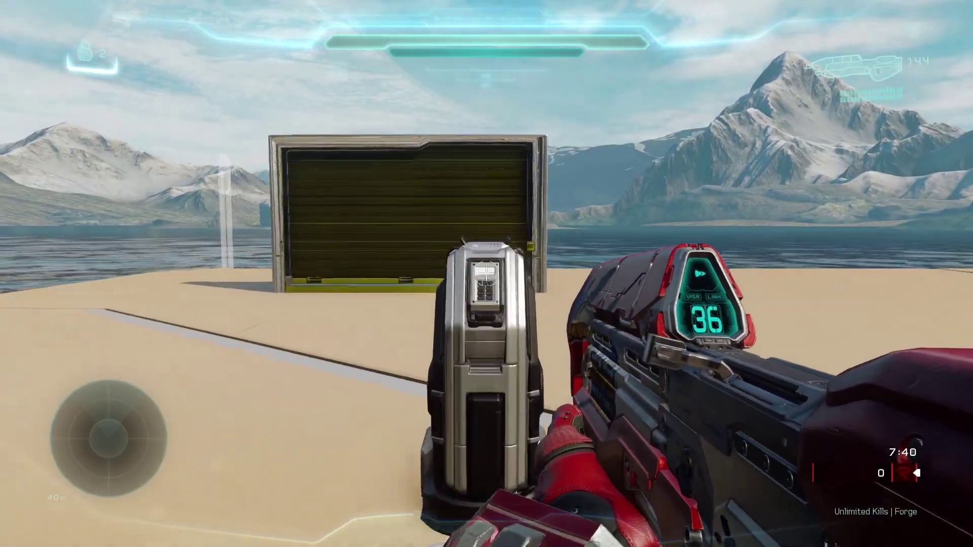
Test the door in play mode by interacting with the terminal, walking up to the doorway and returning to the terminal.
key("e")
key("s")
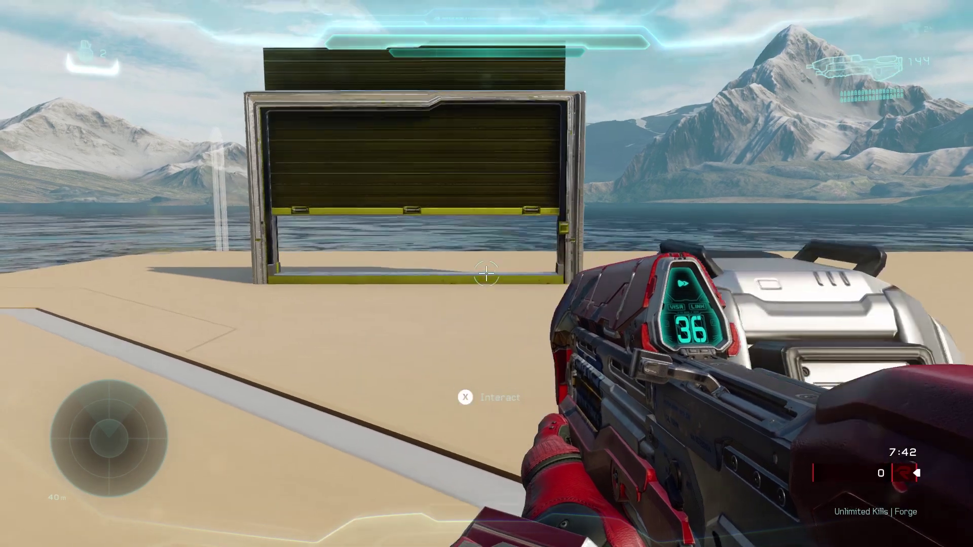
key("a")
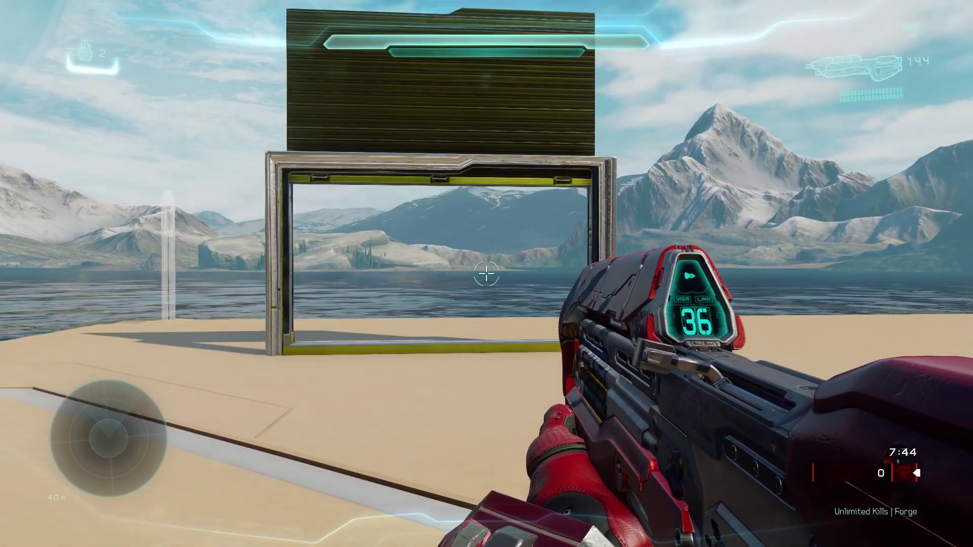
key("w")
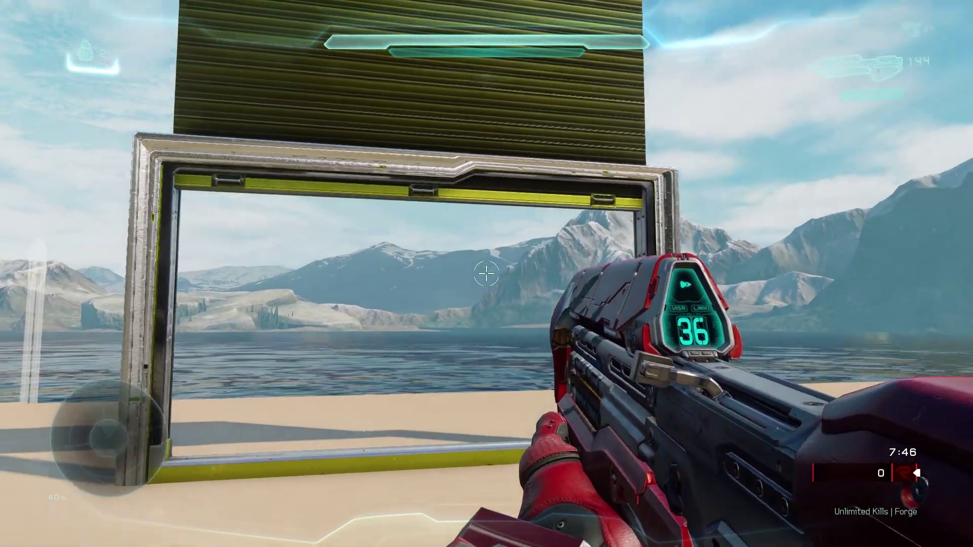
key("w")
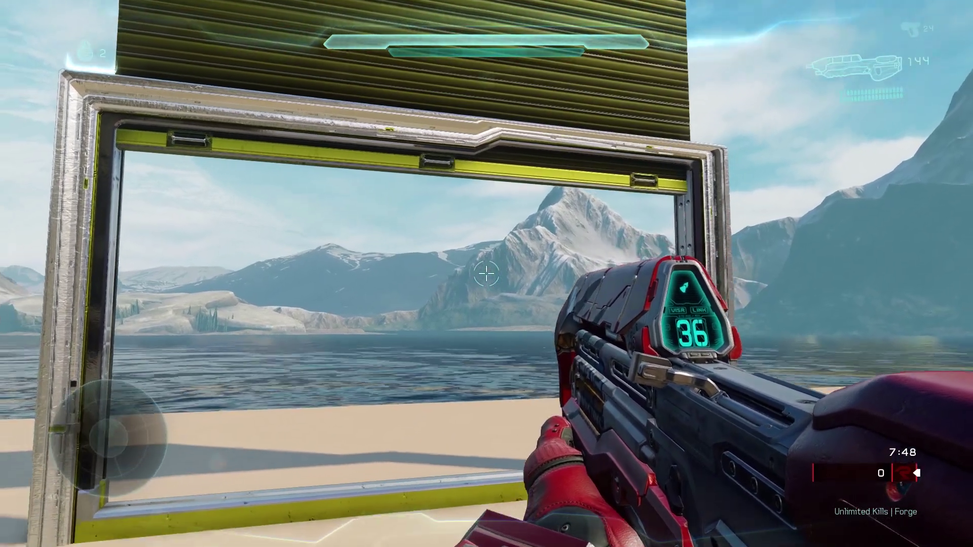
key("s")
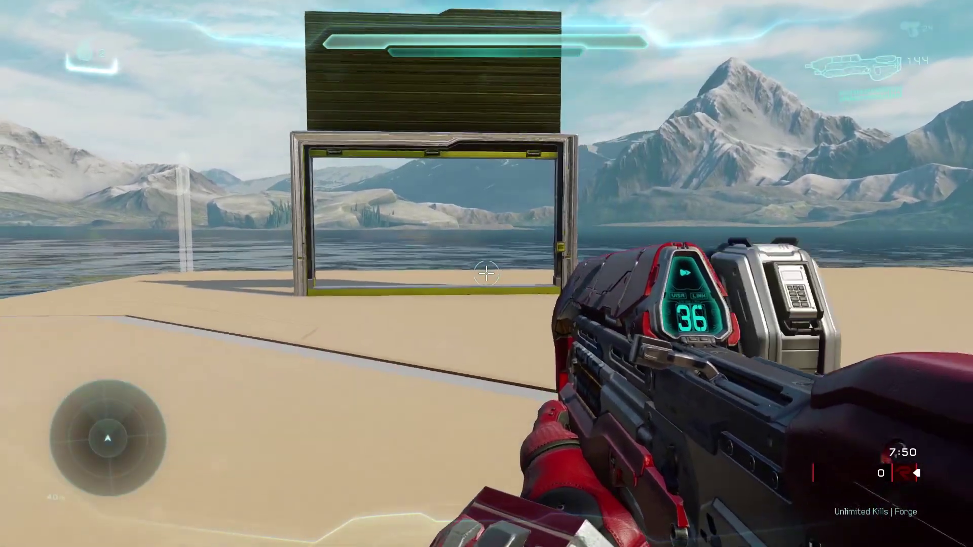
key("w")
key("d")
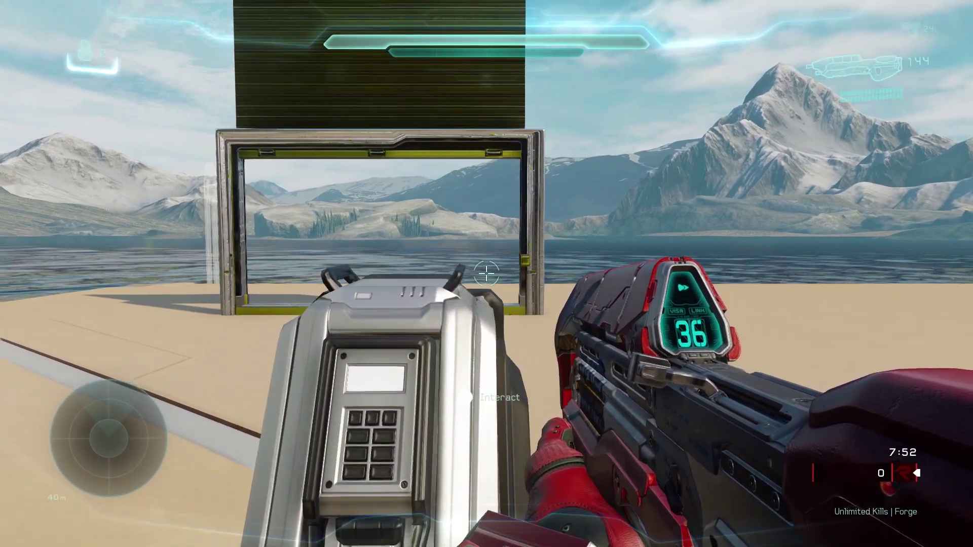
Interact with the terminal once more, reopen its Script 1 in edit mode and add a second action.
key("e")
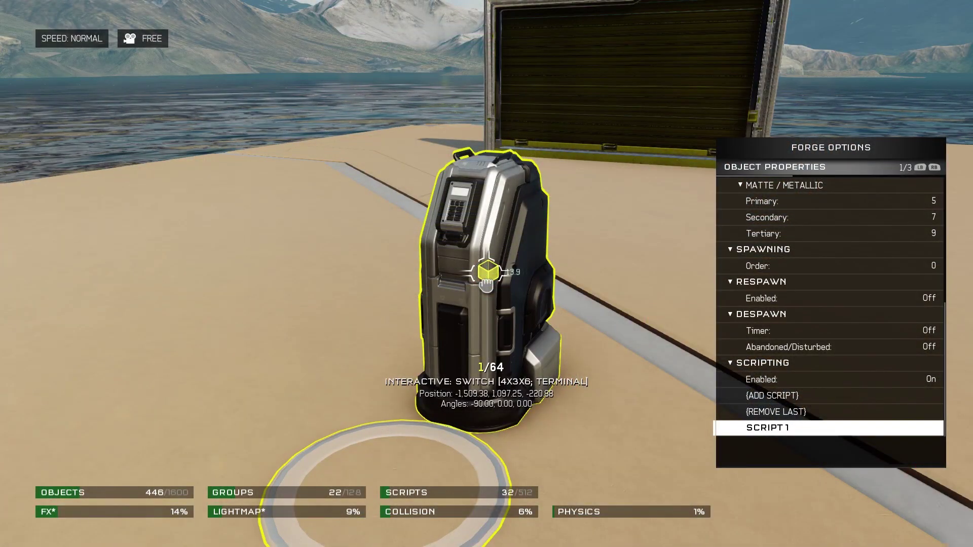
key("Return")
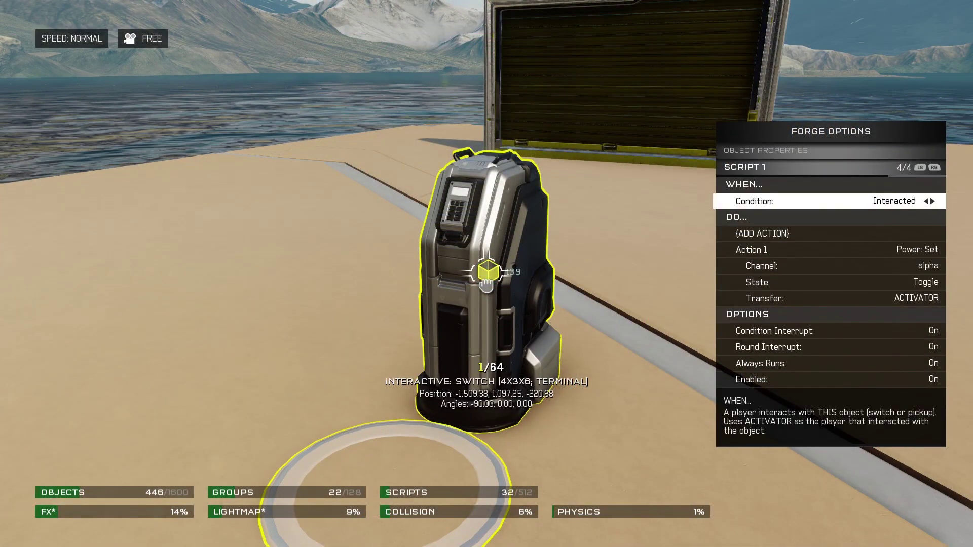
key("Down")
key("Return")
key("Down")
key("Down")
key("Down")
key("Down")
key("Down")
key("Down")
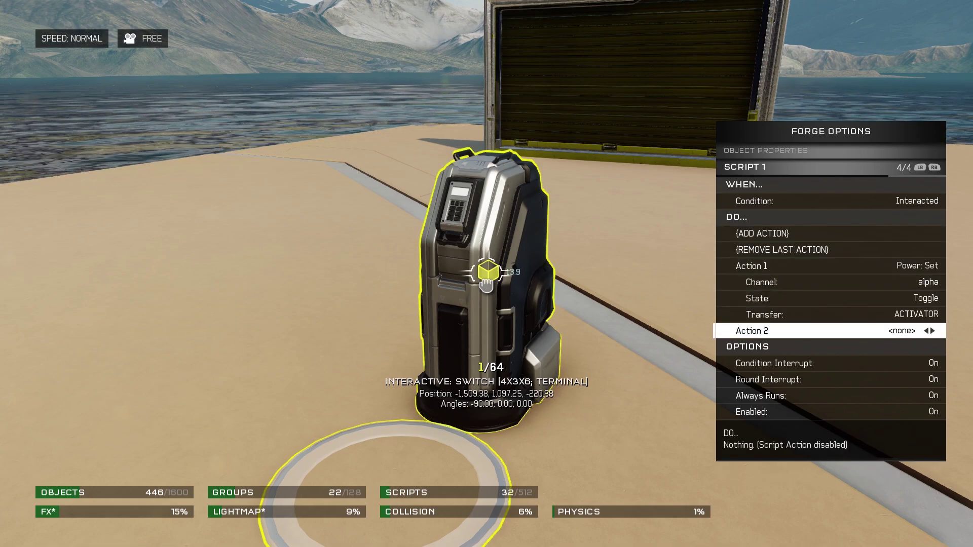
Set Action 2 of the terminal's script to Switch: Interactive with Interactive set to Off.
key("Right")
key("Right")
key("Right")
key("Right")
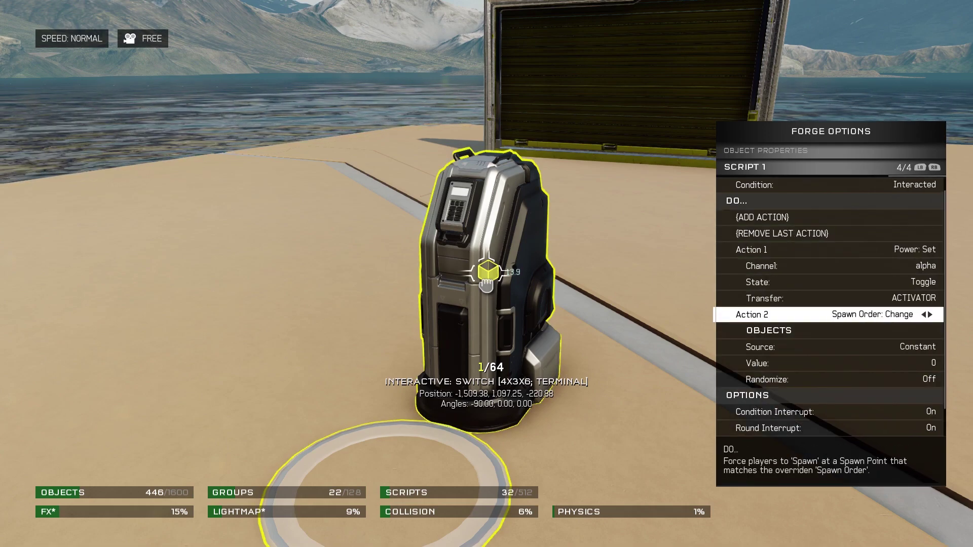
key("Right")
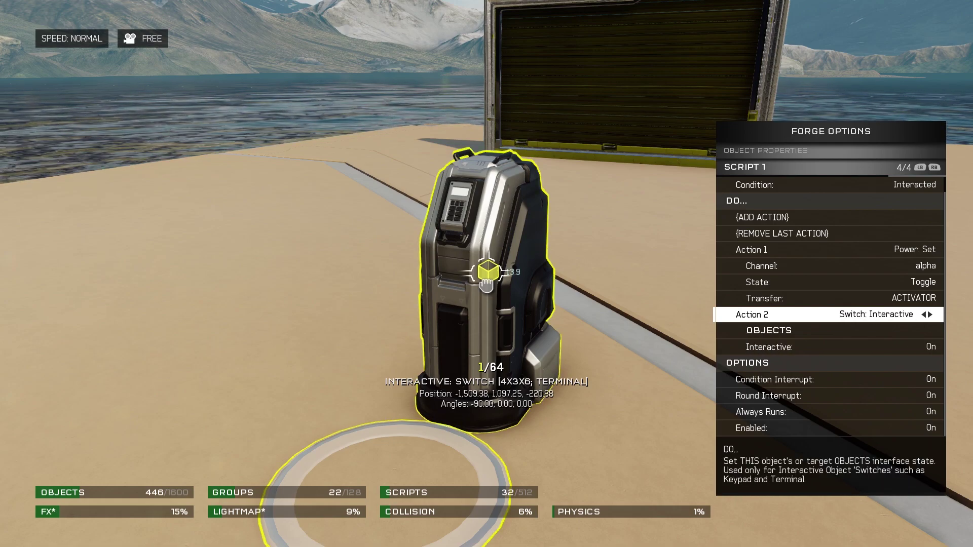
key("Down")
key("Down")
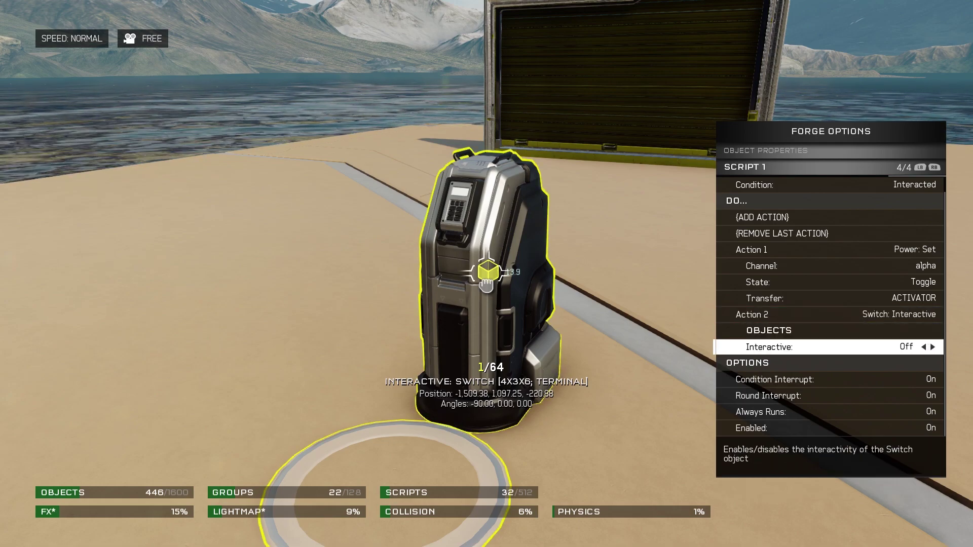
Add a third action to the terminal's Script 1.
key("Up")
key("Up")
key("Up")
key("Up")
key("Up")
key("Up")
key("Up")
key("Up")
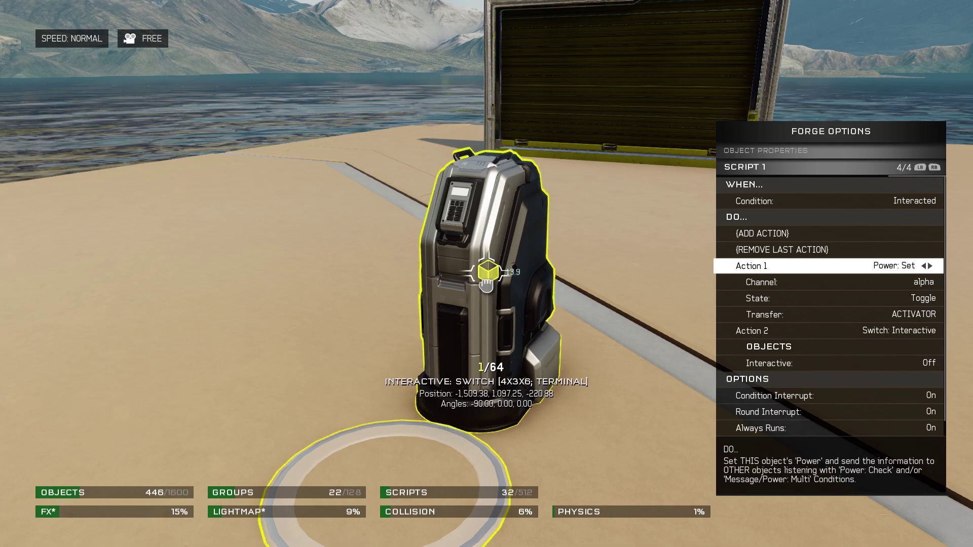
key("Return")
Set Action 3 of the terminal's script to Wait with a time of 2.50 seconds.
key("Down")
key("Down")
key("Down")
key("Down")
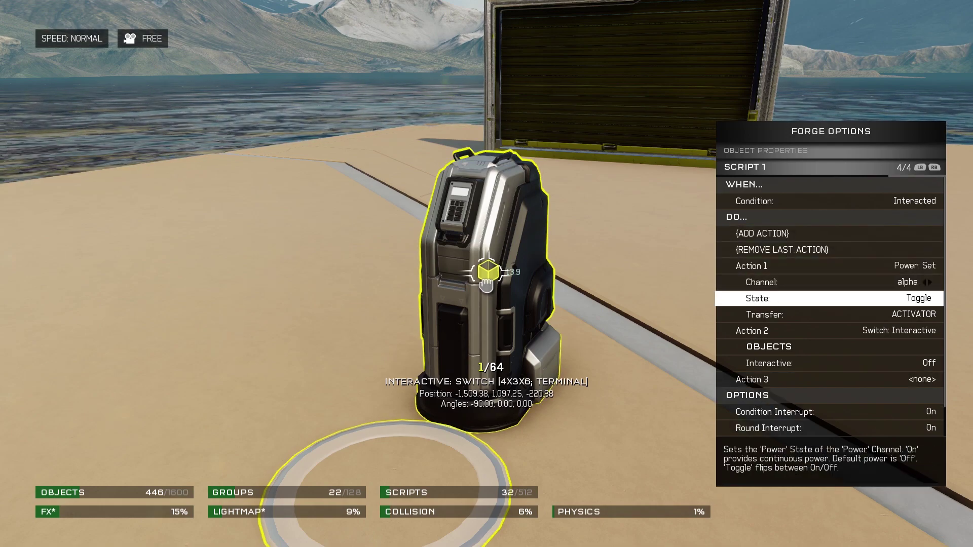
key("Down")
key("Down")
key("Down")
key("Down")
key("Down")
key("Right")
key("Right")
key("Right")
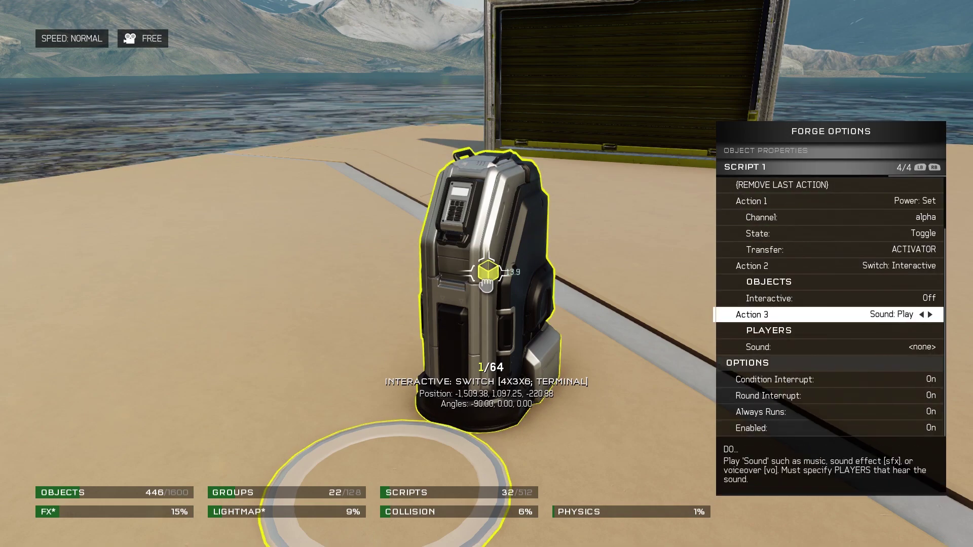
key("Right")
key("Left")
key("Down")
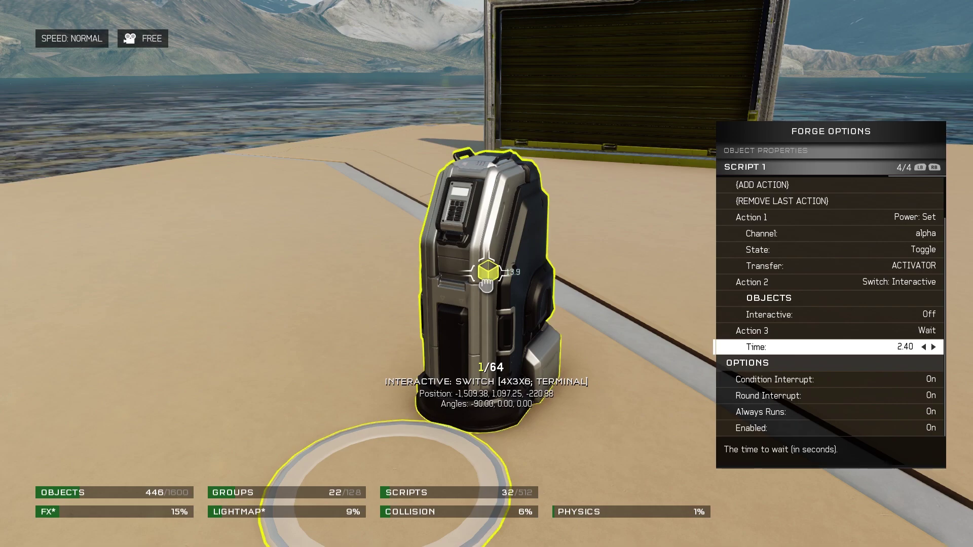
Add a fourth action to the terminal's Script 1.
key("Up")
key("Up")
key("Up")
key("Up")
key("Up")
key("Up")
key("Up")
key("Up")
key("Up")
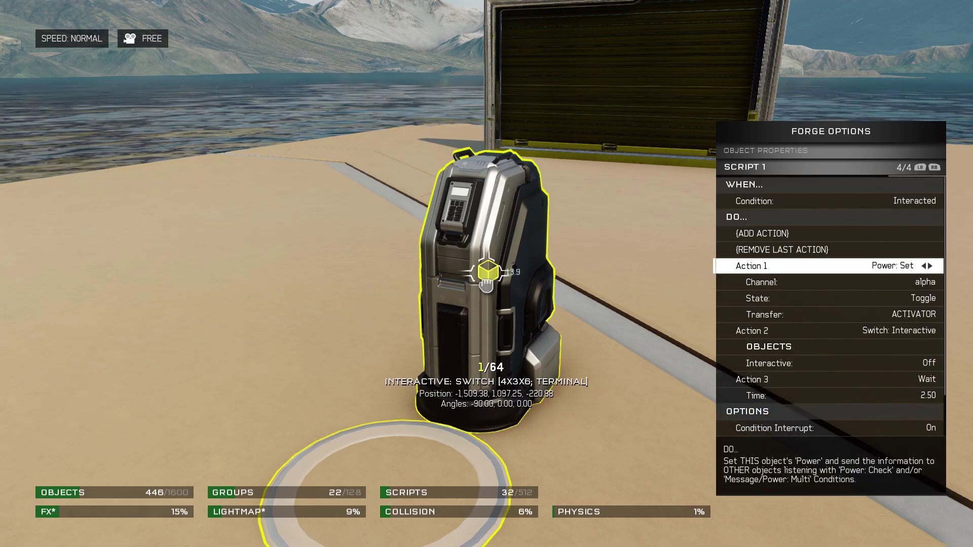
key("Return")
Set Action 4 of the terminal's script to make the switch interactive again after the wait.
key("Down")
key("Down")
key("Down")
key("Down")
key("Down")
key("Down")
key("Down")
key("Down")
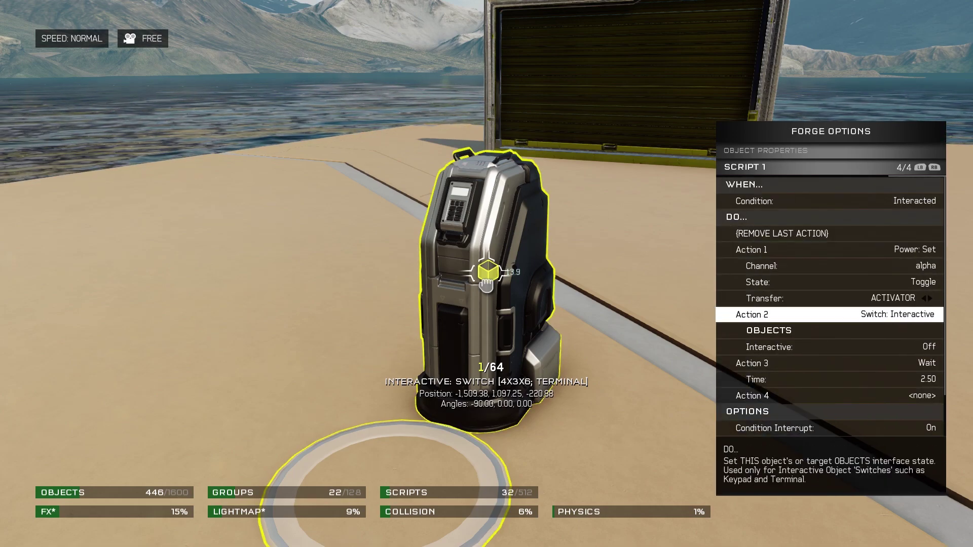
key("Down")
key("Right")
key("Right")
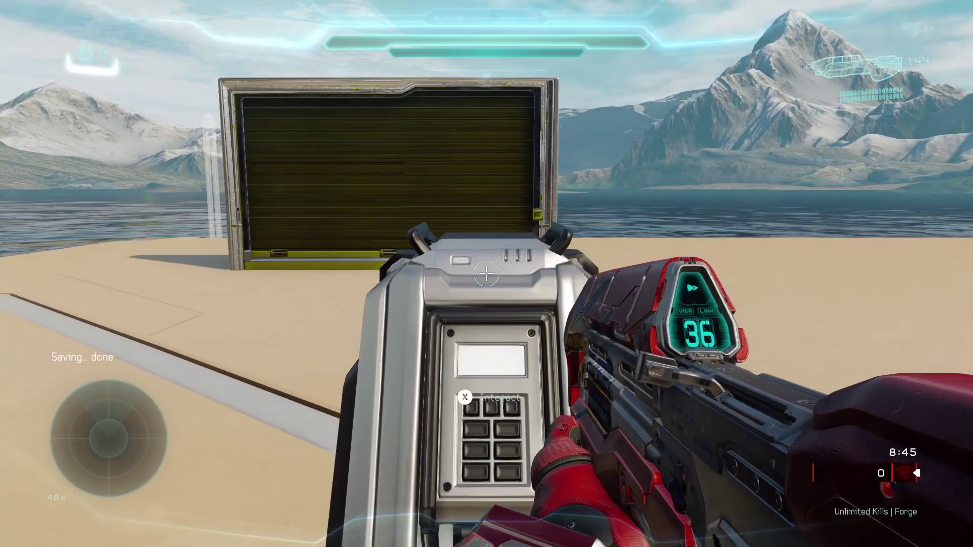
Test the terminal's interaction delay in play mode by interacting with it and using it again after the door moves.
key("e")
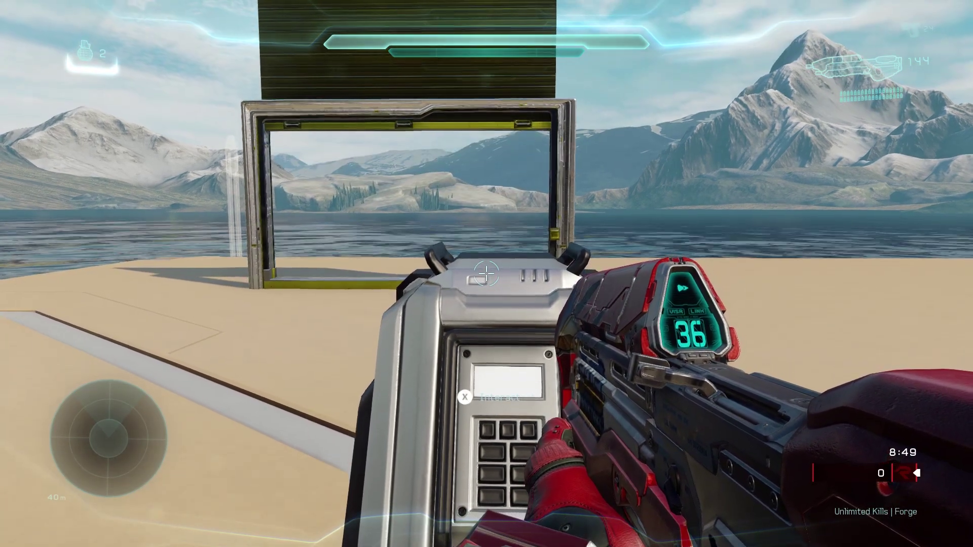
key("w")
key("e")
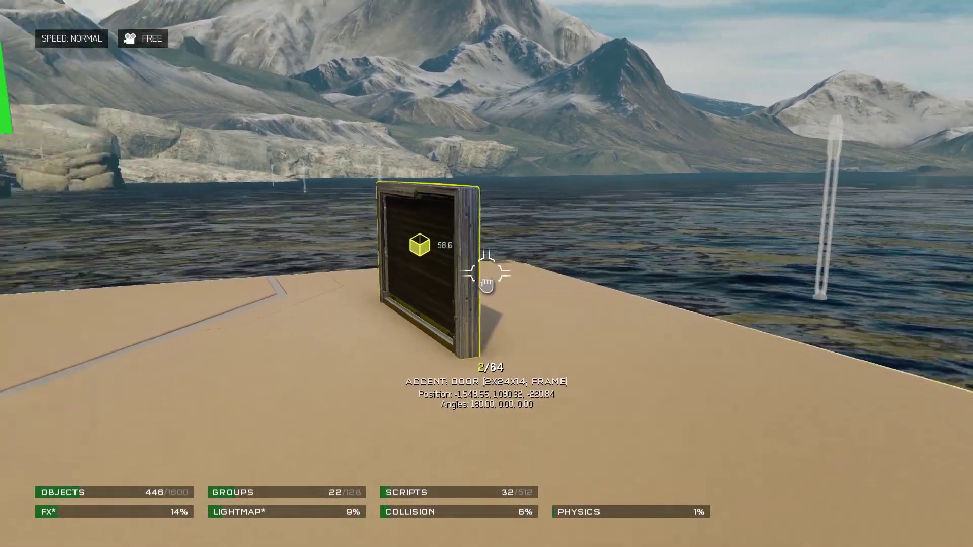
Duplicate the framed door, move the copy about 22 units farther along the Y axis and deselect it.
key("ctrl+d")
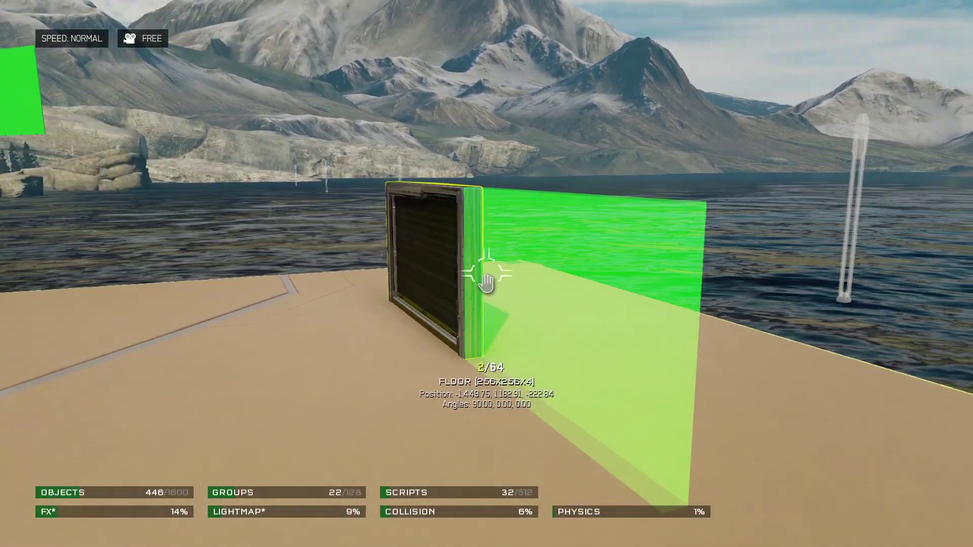
left_click(486, 285)
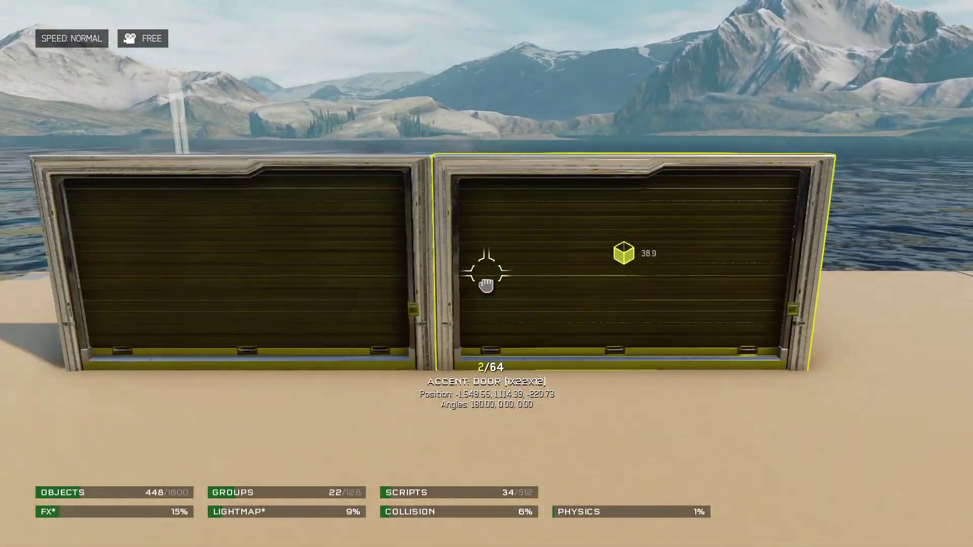
left_click(486, 285)
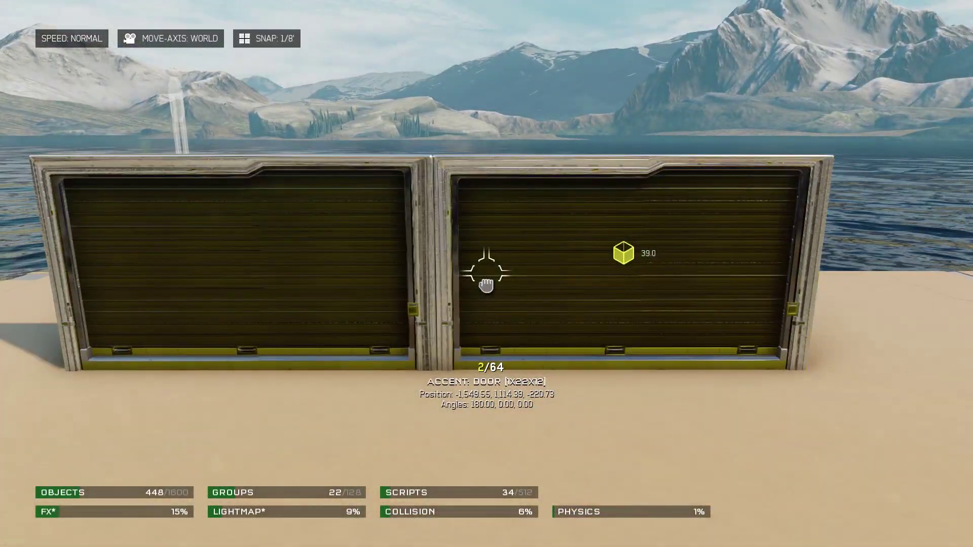
key("d")
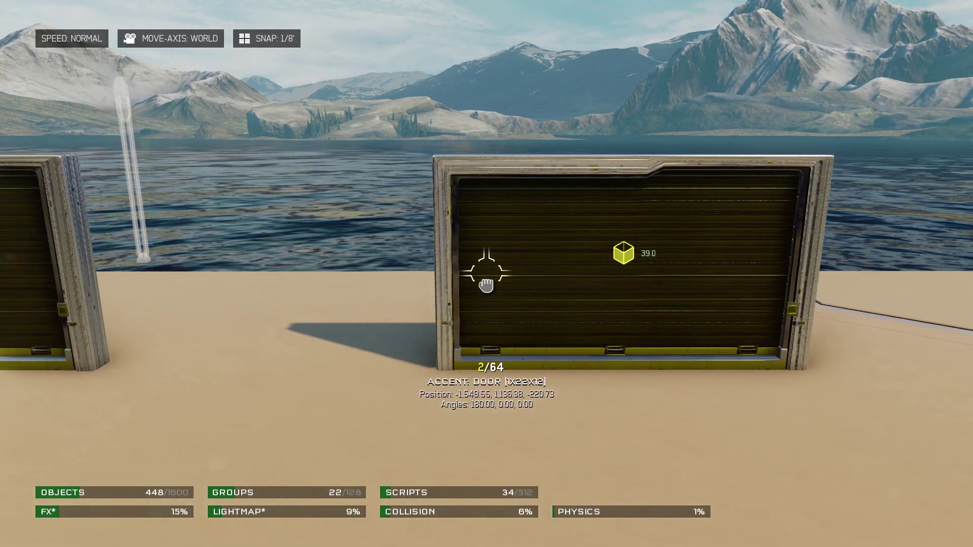
left_click(486, 285)
key("Escape")
Open the duplicated door's object properties and go to Script 1 in its scripting section.
key("d")
key("w")
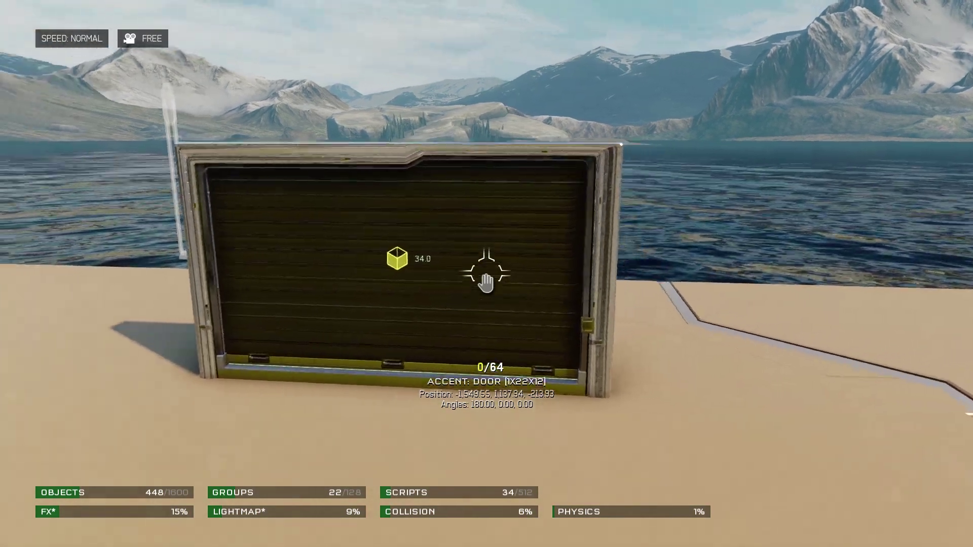
key("r")
key("Return")
key("Down")
key("Down")
key("Down")
key("Down")
key("Down")
key("Down")
key("Down")
key("Down")
key("Down")
key("Down")
key("Down")
key("Down")
key("Down")
key("Down")
key("Down")
key("Down")
key("Down")
key("Down")
key("Down")
key("Down")
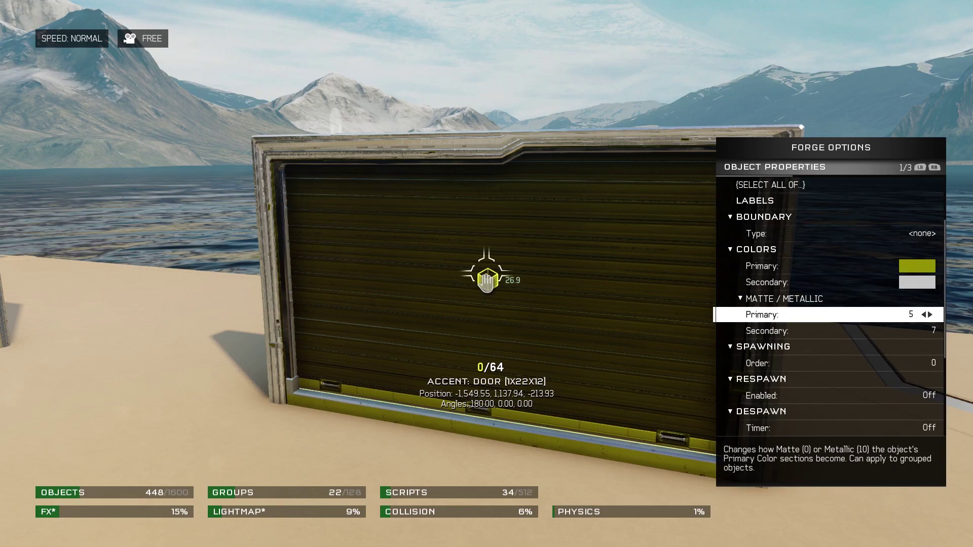
key("Up")
key("Up")
key("Up")
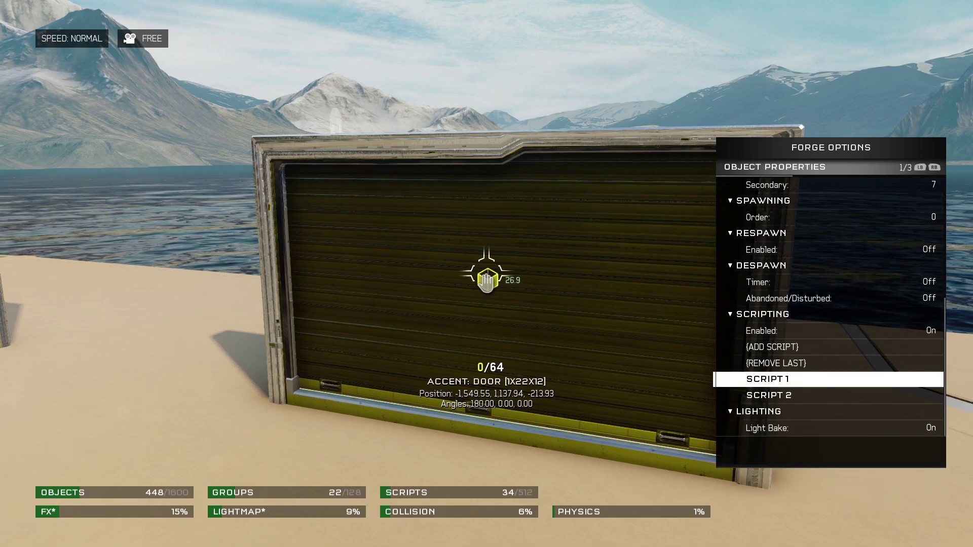
Set the Power: Check channel to barvo in both scripts of the duplicated door.
key("Return")
key("Down")
key("Escape")
key("Down")
key("Return")
key("Down")
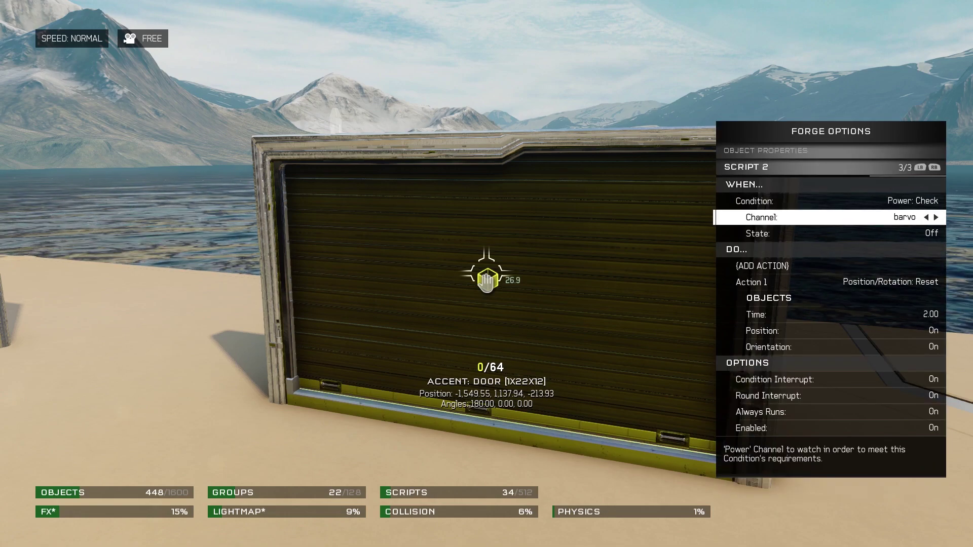
key("Escape")
key("Escape")
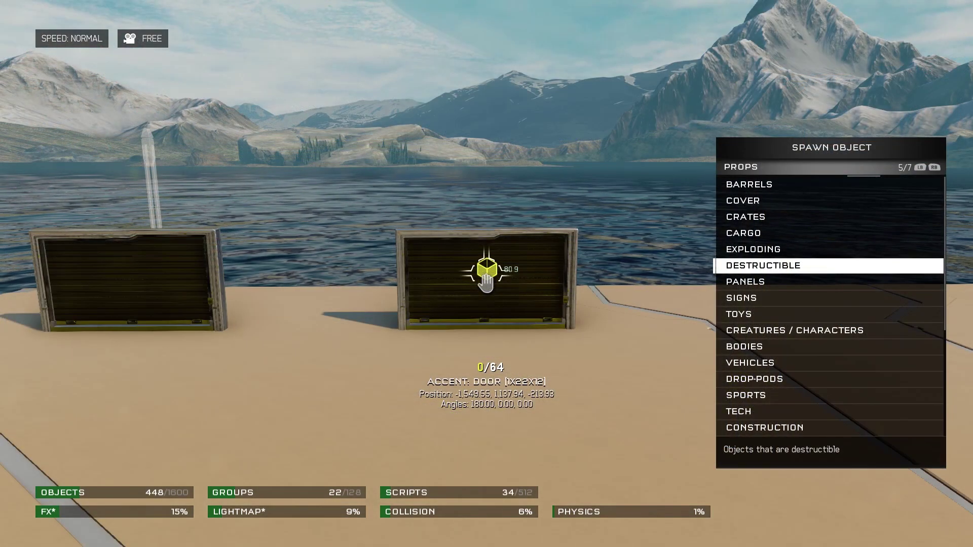
Spawn a UNSC exploding barrel from the exploding props and place it beside the duplicated door.
key("Escape")
key("Escape")
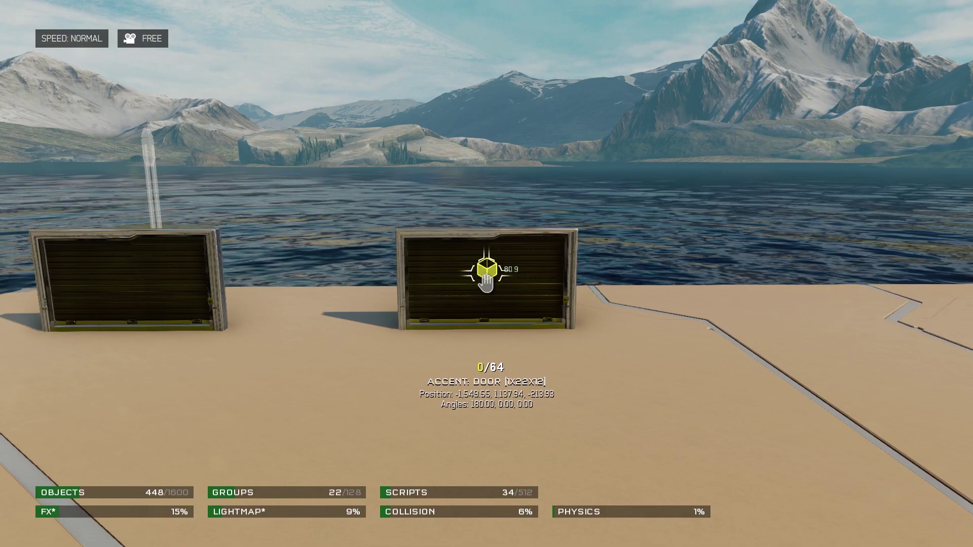
key("o")
key("Up")
key("Down")
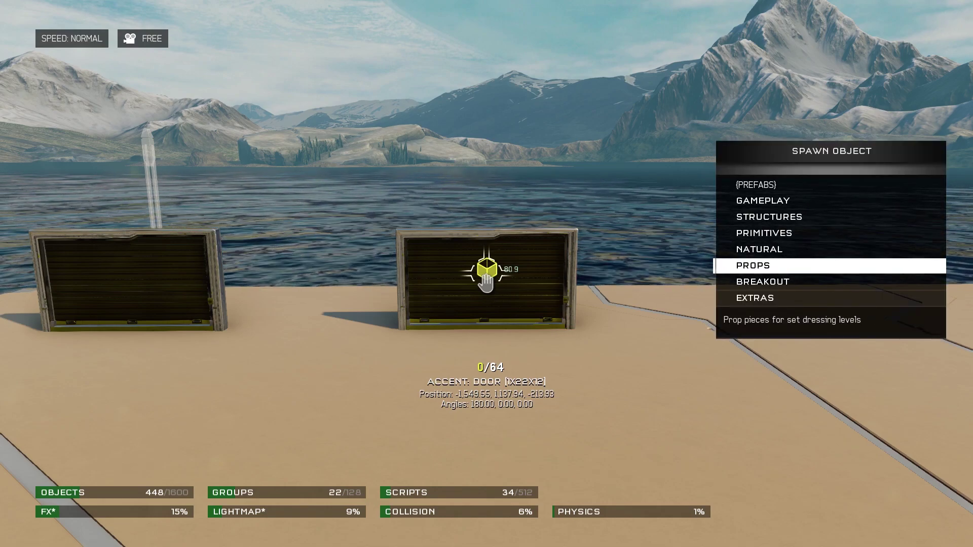
key("Return")
key("Down")
key("Down")
key("Down")
key("Down")
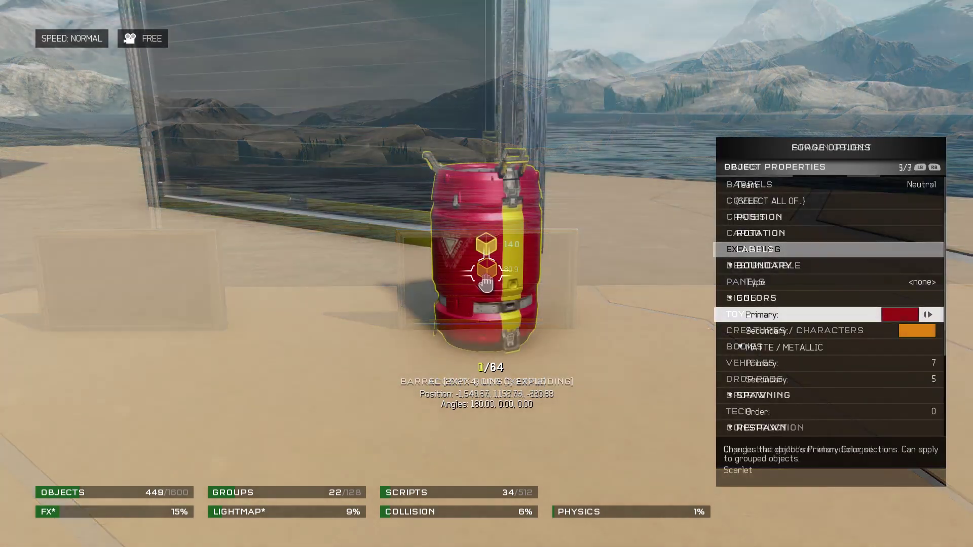
Add a script to the exploding barrel in its object properties and select Script 1.
key("Down")
key("Down")
key("Down")
key("Down")
key("Down")
key("Down")
key("Down")
key("Down")
key("Down")
key("Down")
key("Down")
key("Down")
key("Down")
key("Down")
key("Down")
key("Down")
key("Return")
key("Down")
key("Down")
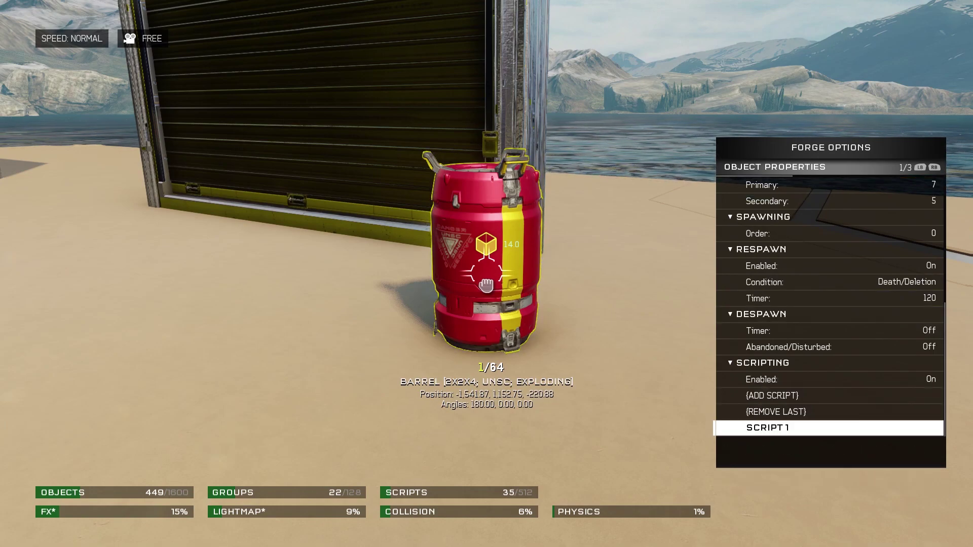
Open the barrel's Script 1 and set its condition to Destroyed/Despawned.
key("Return")
key("Right")
key("Right")
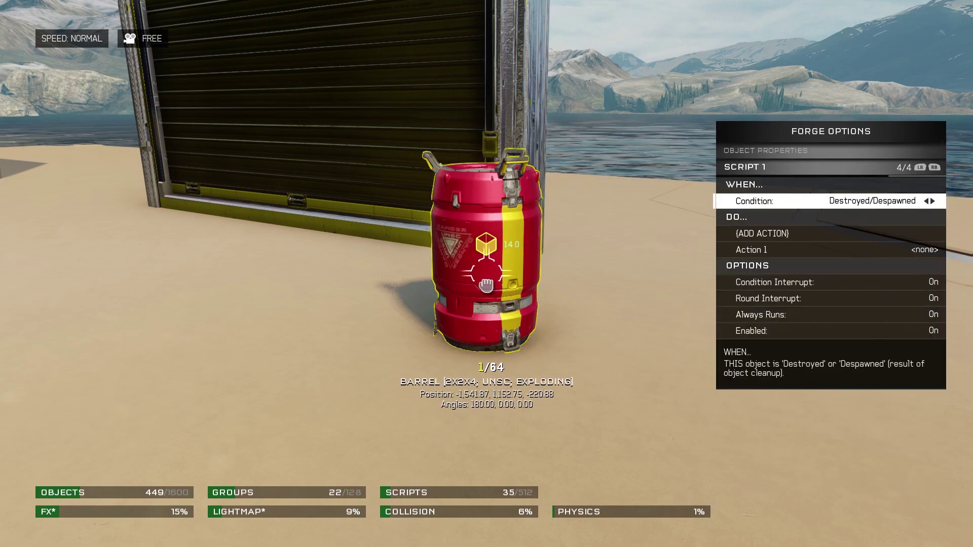
Set Action 1 of the barrel's Script 1 to Power: Set.
key("Down")
key("Down")
key("Right")
key("Right")
key("Right")
key("Right")
key("Right")
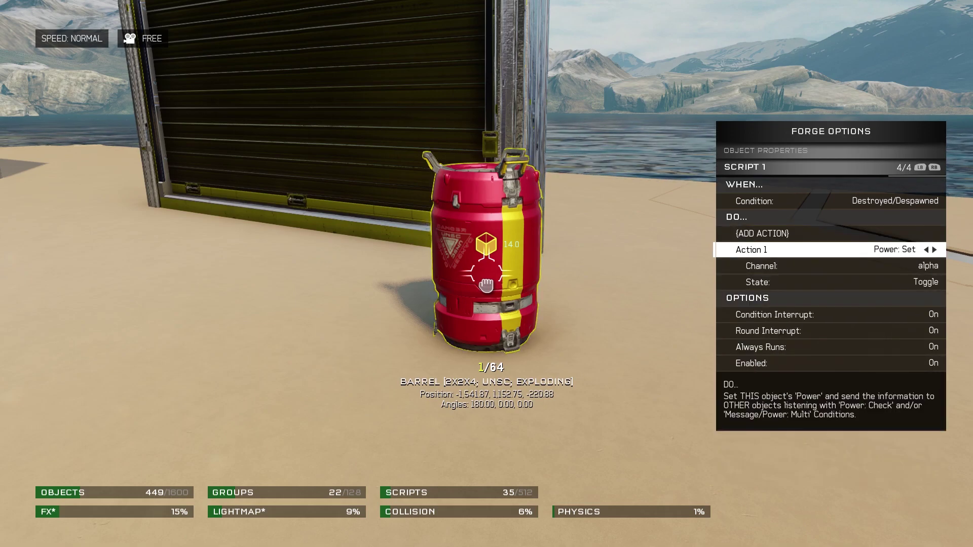
key("Down")
key("Down")
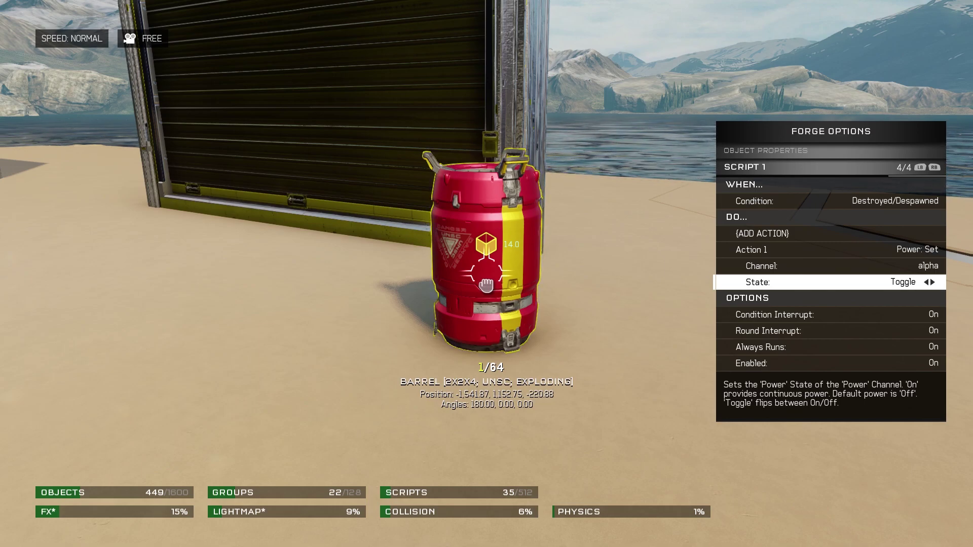
Add a second script to the barrel and open Script 2 for editing.
key("Escape")
key("Up")
key("Up")
key("Return")
key("Down")
key("Down")
key("Down")
key("Return")
Set the condition of the barrel's Script 2 to Spawned and go to its Action 1.
key("Right")
key("Right")
key("Left")
key("Down")
key("Down")
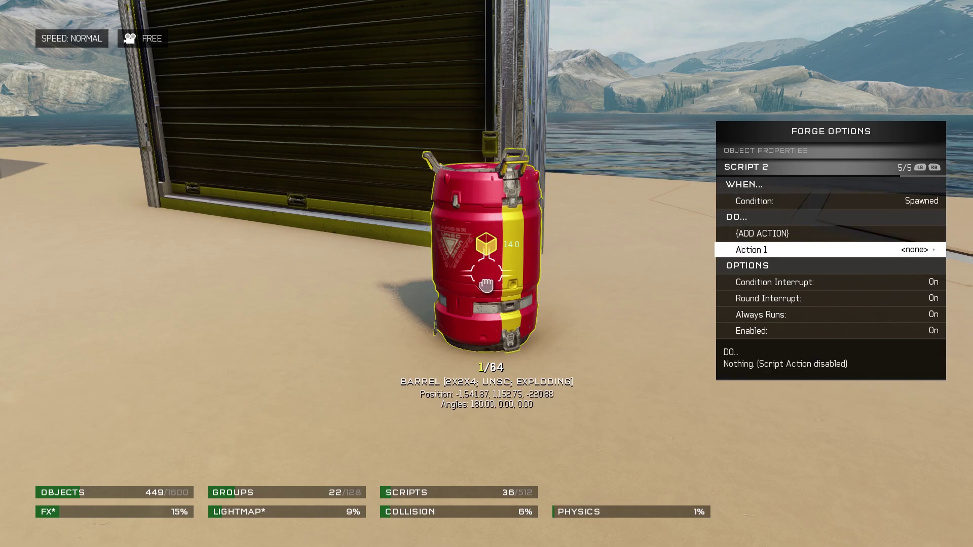
Set Action 1 of the barrel's Script 2 to Power: Set on channel barvo and change its state from Toggle.
key("Right")
key("Right")
key("Right")
key("Right")
key("Right")
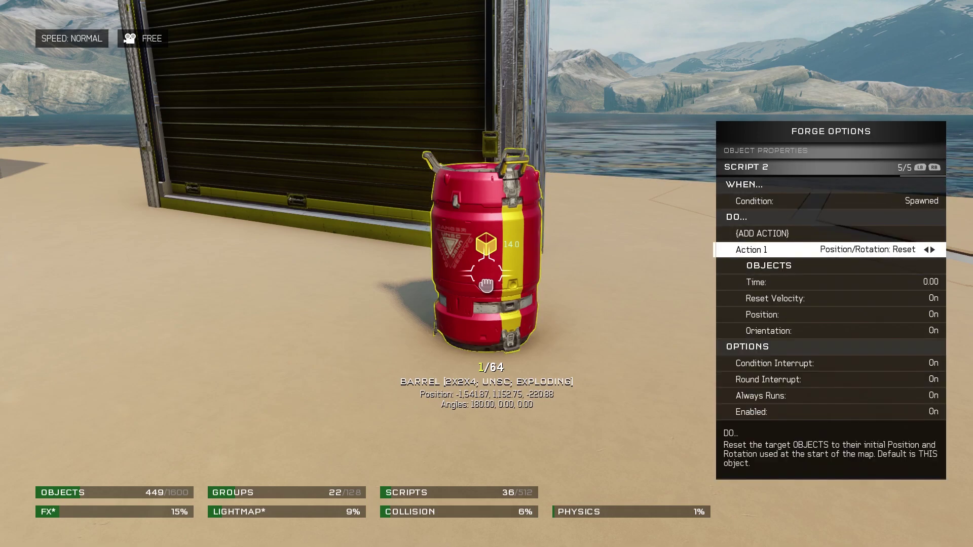
key("Down")
key("Right")
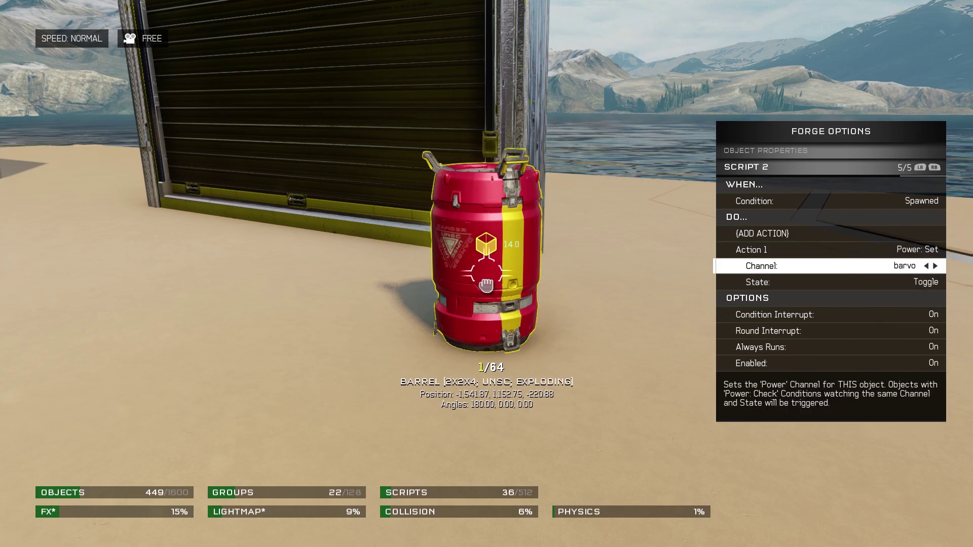
key("Down")
key("Left")
Set the barrel's respawn timer to 3 seconds and shoot the barrel in play mode to test it.
key("Escape")
key("Up")
key("Up")
key("Up")
key("Up")
key("Up")
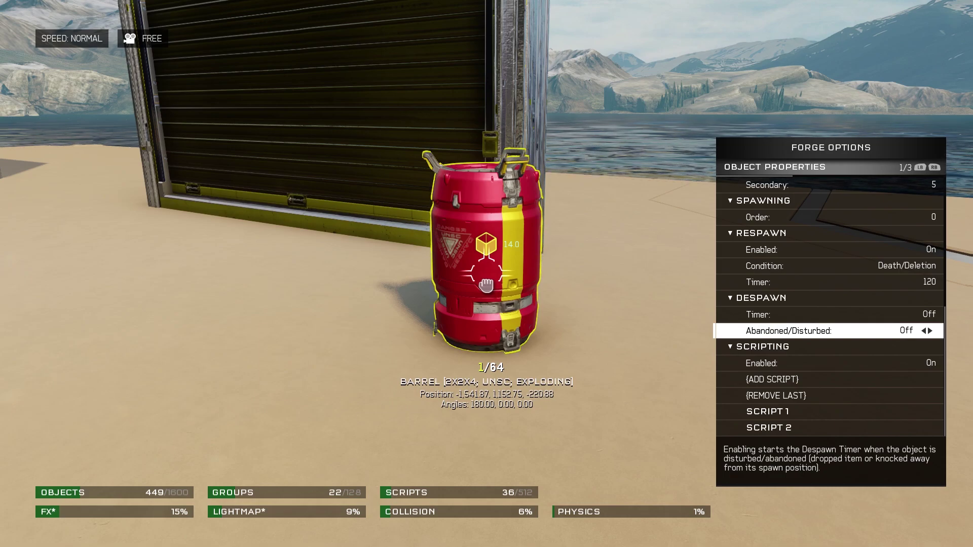
key("Up")
key("Up")
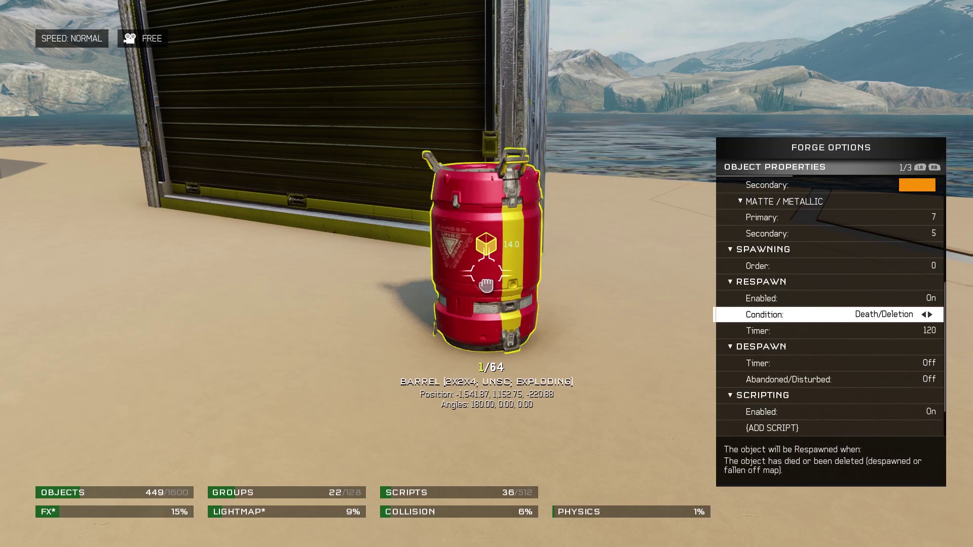
key("Down")
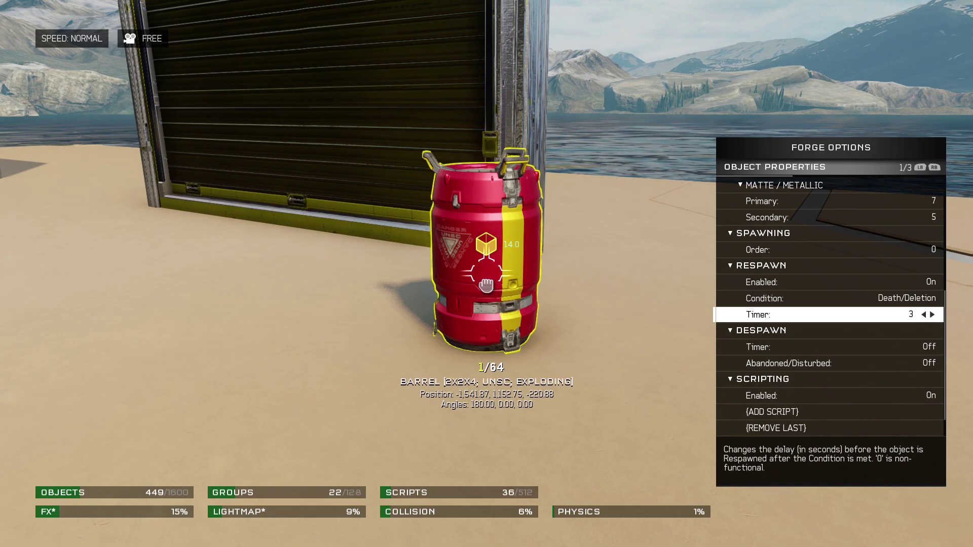
key("Escape")
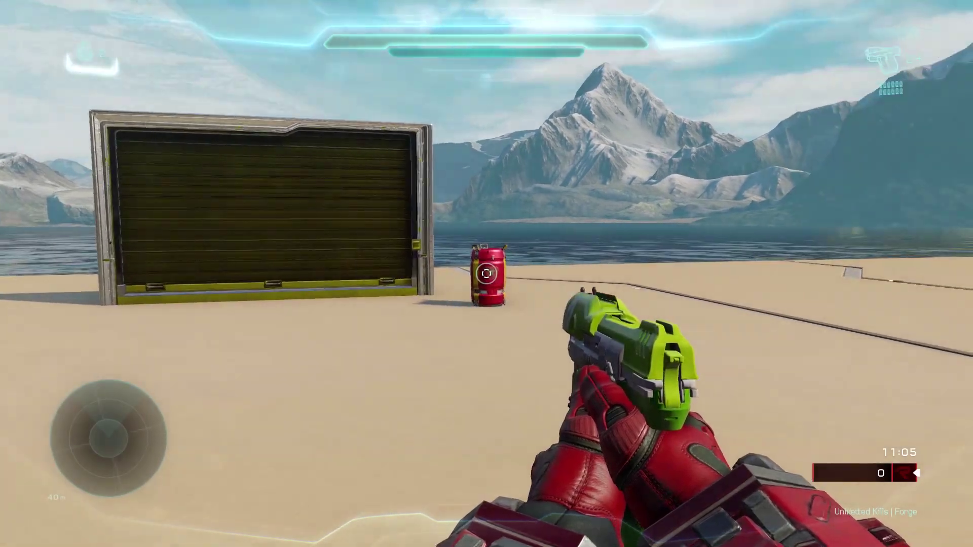
left_click(486, 274)
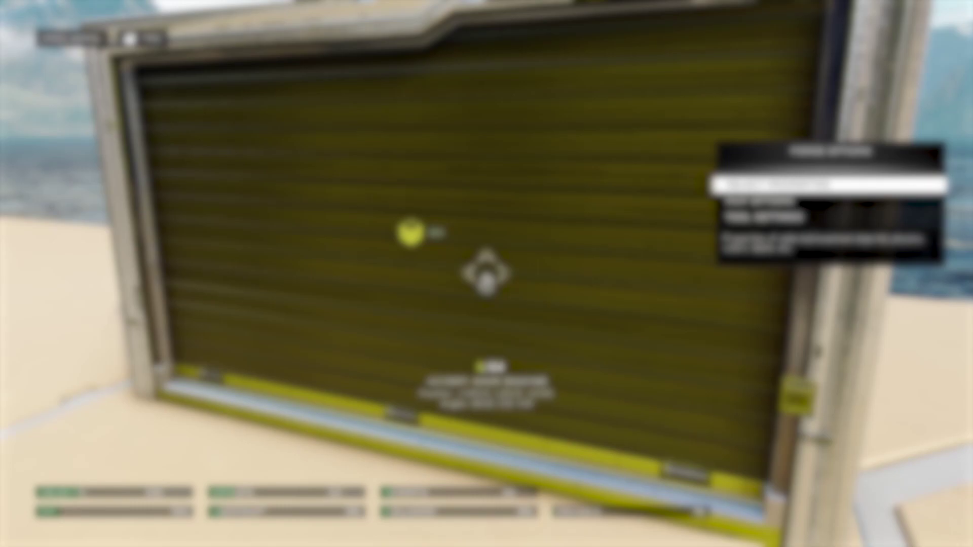
Open Script 1 of the third door and set its condition to Message: Received on channel alpha.
key("Return")
key("Down")
key("Down")
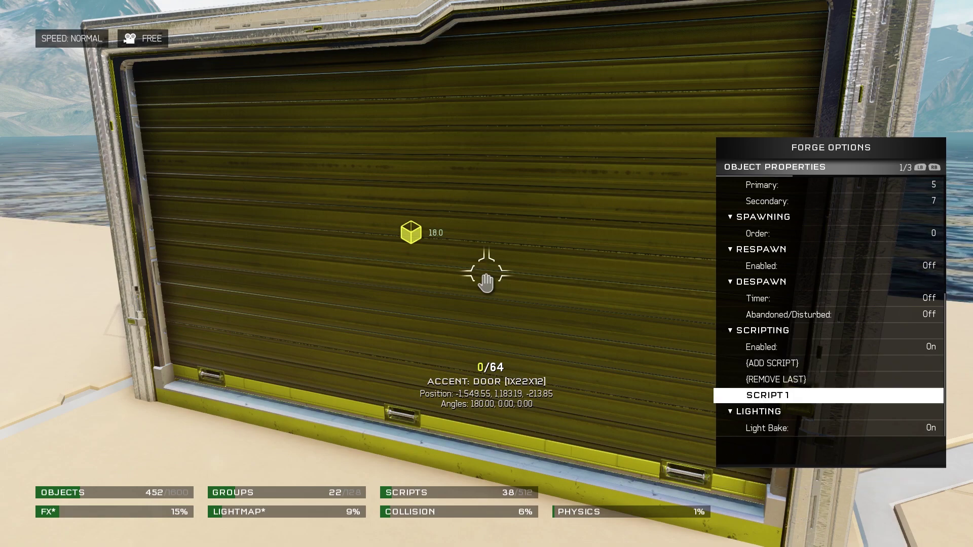
key("Return")
key("Right")
key("Right")
key("Right")
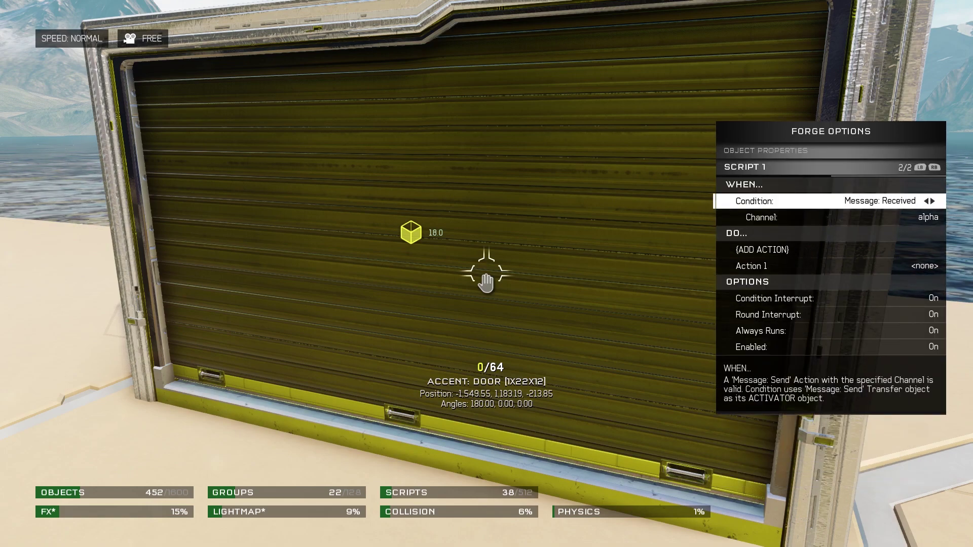
key("Down")
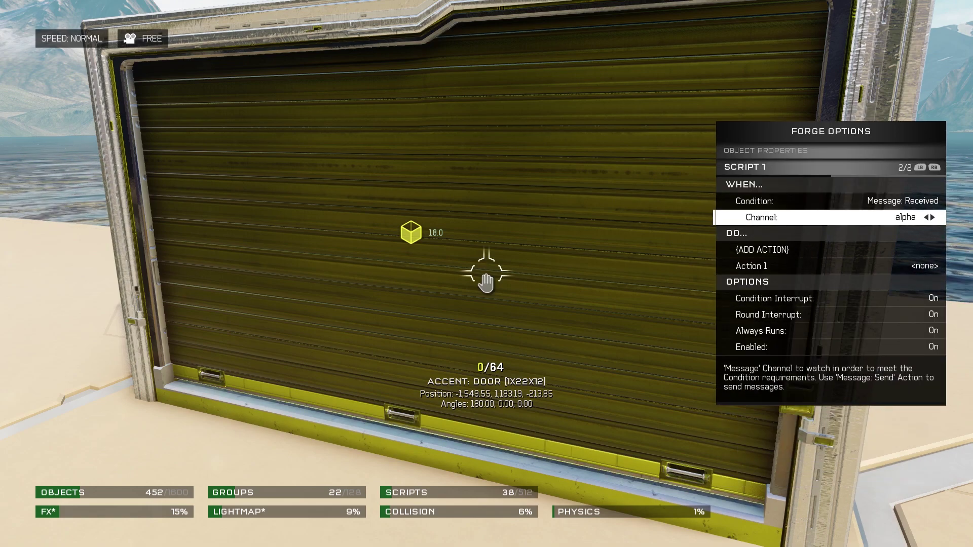
Set Action 1 of the door's Script 1 to Move: Offset.
key("Down")
key("Down")
key("Right")
key("Right")
key("Right")
key("Right")
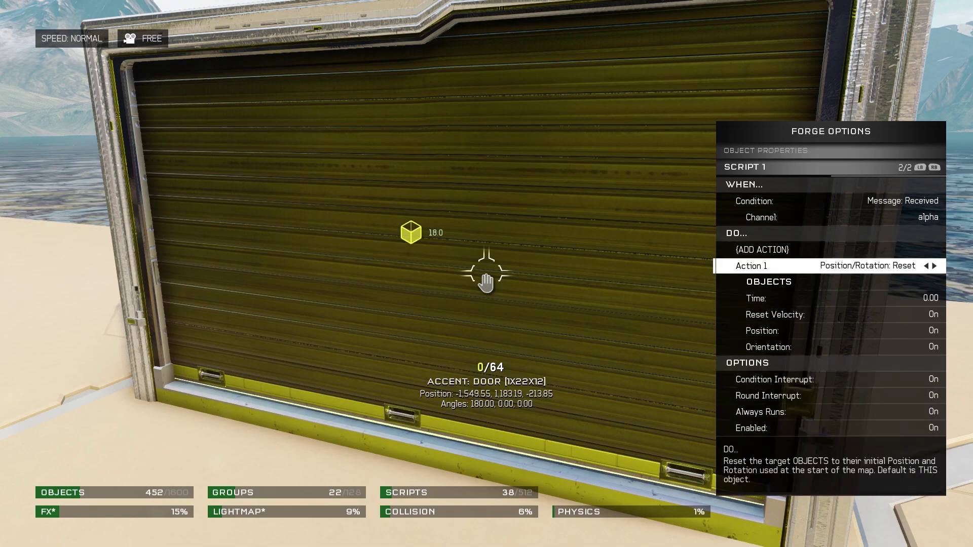
key("Right")
key("Right")
key("Right")
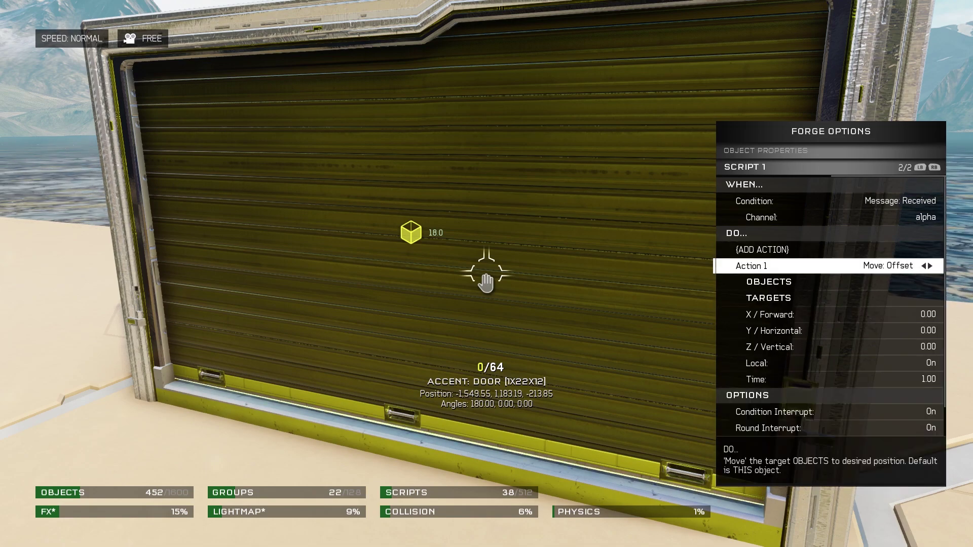
key("Left")
Give the door's Move: Offset action a Z / Vertical distance of 11.00 and a travel time of 0.50 seconds.
key("Down")
key("Down")
key("Down")
key("Down")
key("Down")
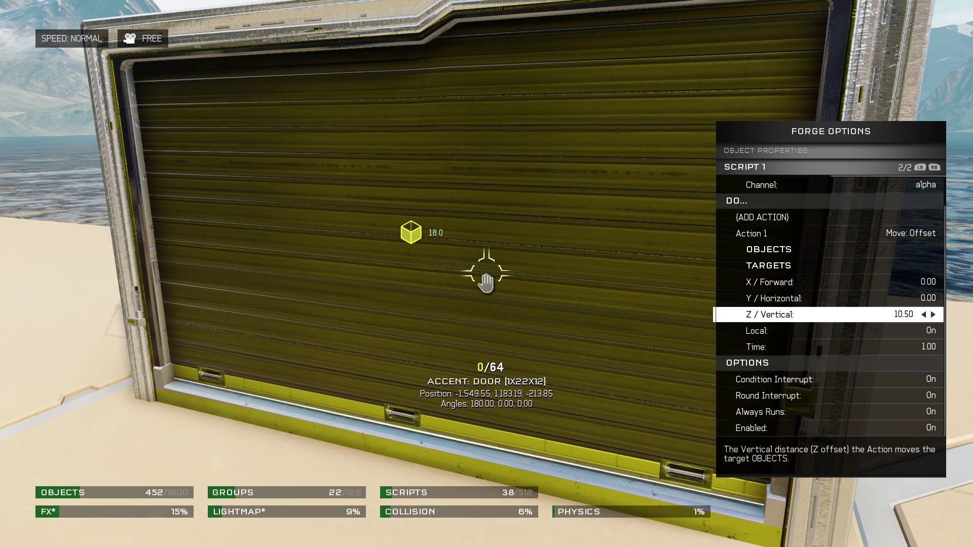
key("Down")
key("Down")
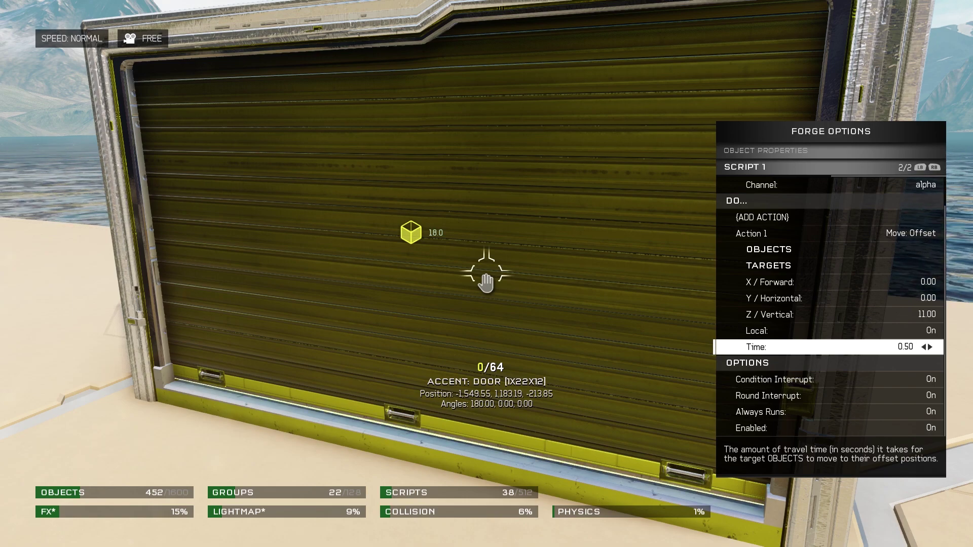
Add a second action to the door's Script 1 and go to Action 2.
key("Up")
key("Up")
key("Up")
key("Up")
key("Up")
key("Up")
key("Up")
key("Up")
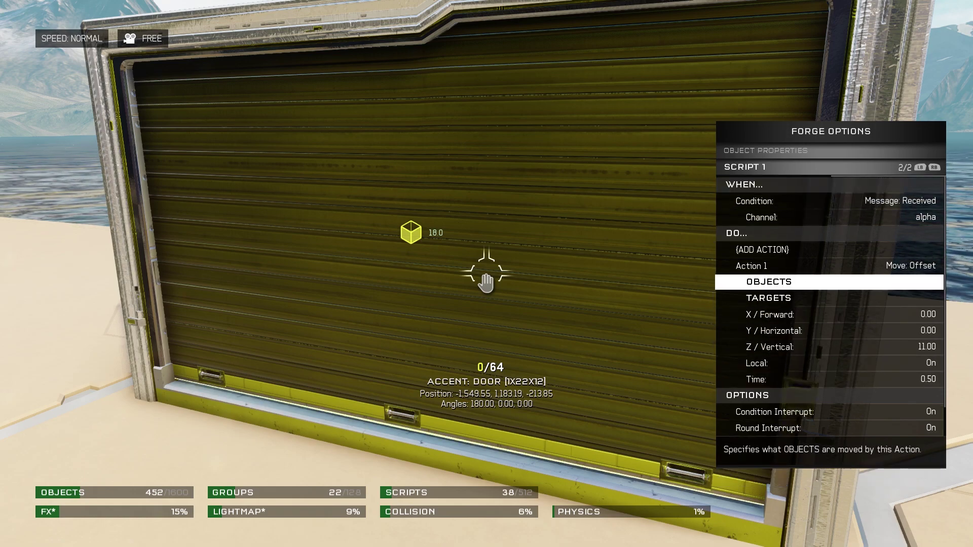
key("Down")
key("Down")
key("Down")
key("Down")
key("Down")
key("Down")
key("Down")
key("Down")
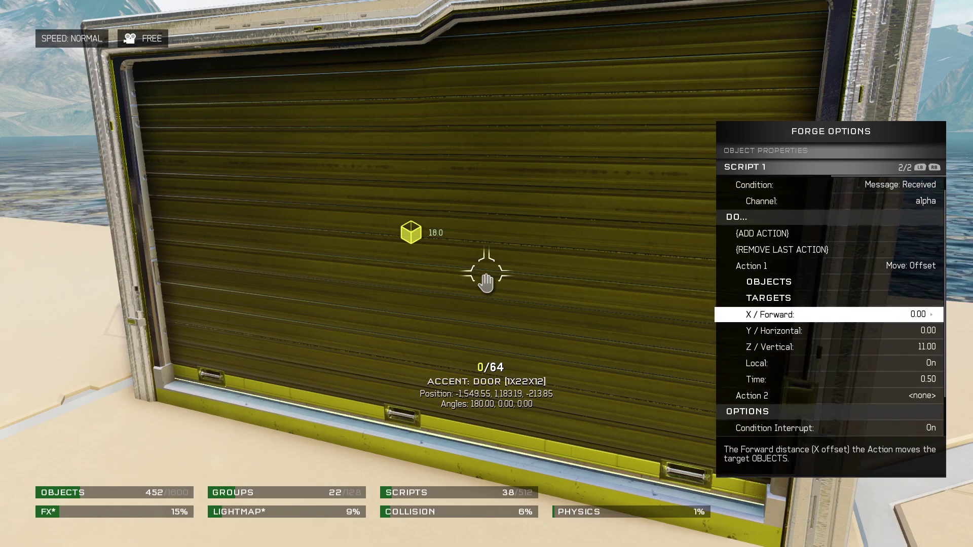
key("Down")
key("Down")
Set Action 2 of the door's Script 1 to Wait with a time of 5.00 seconds.
key("Right")
key("Right")
key("Right")
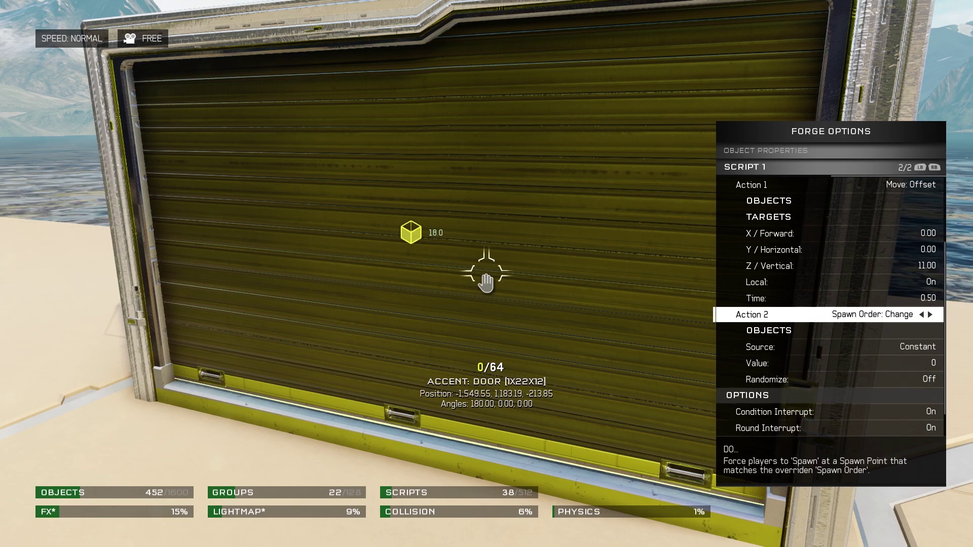
key("Right")
key("Right")
key("Right")
key("Right")
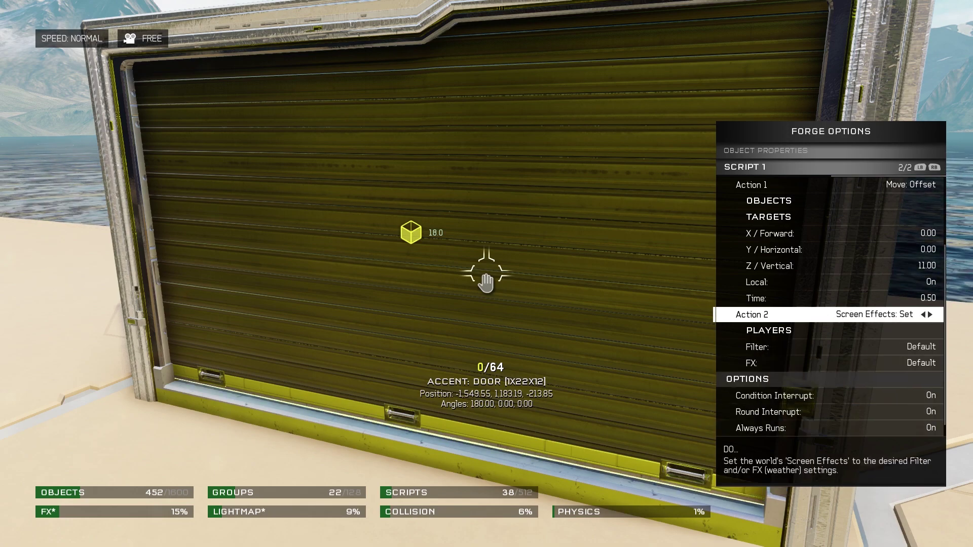
key("Right")
key("Right")
key("Down")
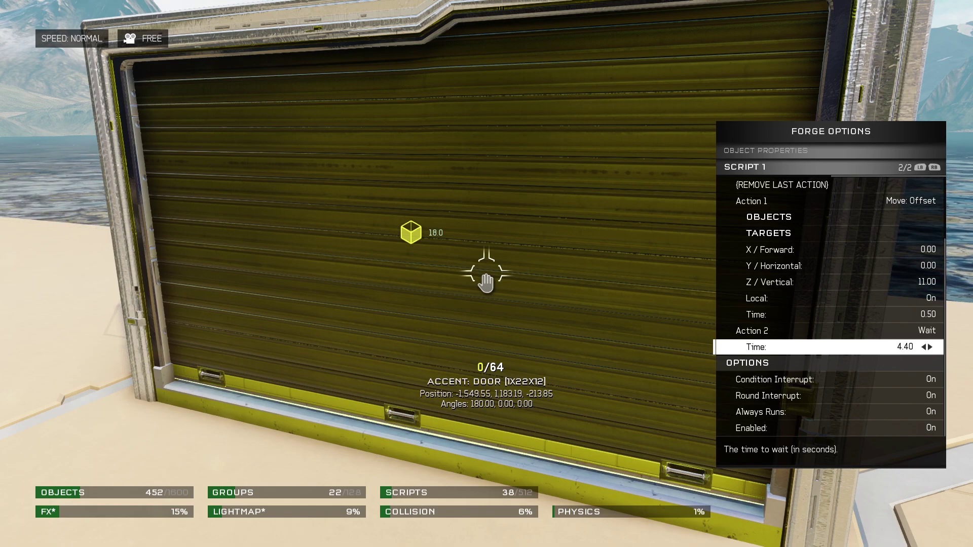
Add a third action to the door's Script 1 and set it to Position/Rotation: Reset.
key("Page_Up")
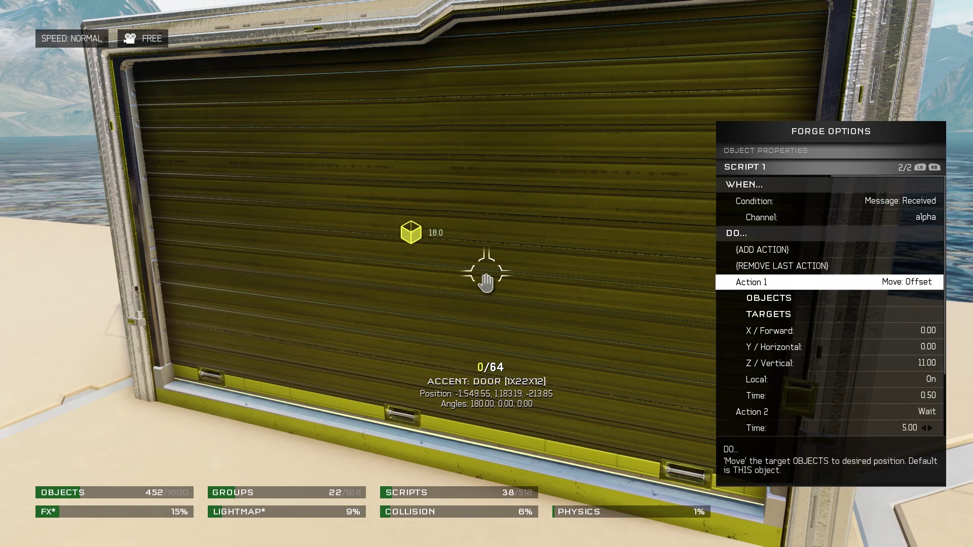
key("Up")
key("Up")
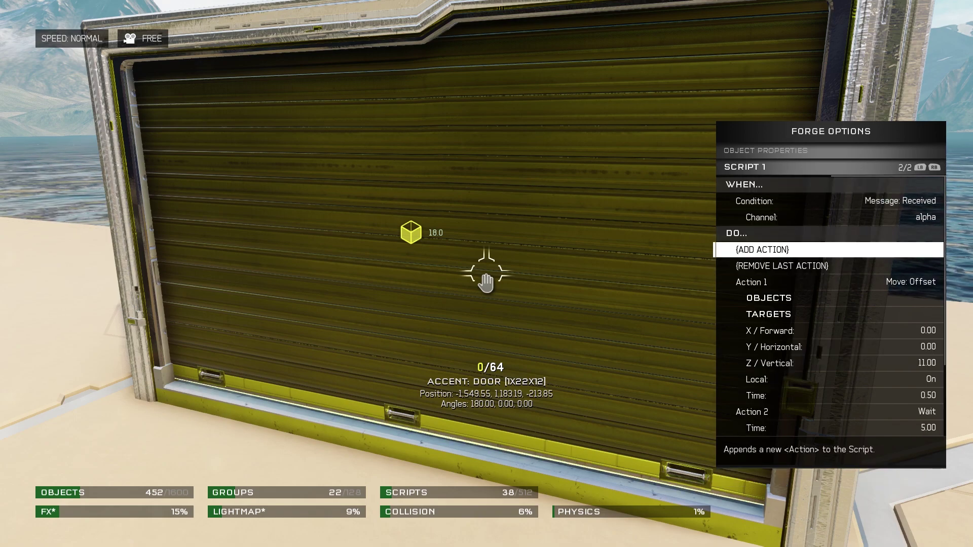
key("Return")
key("Down")
key("Down")
key("Down")
key("Down")
key("Down")
key("Down")
key("Down")
key("Down")
key("Down")
key("Down")
key("Down")
key("Down")
key("Right")
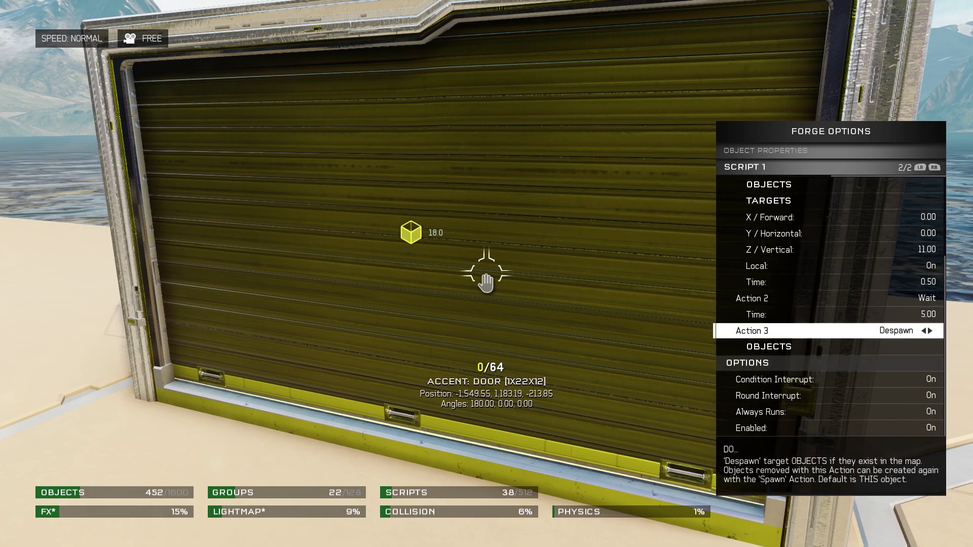
key("Right")
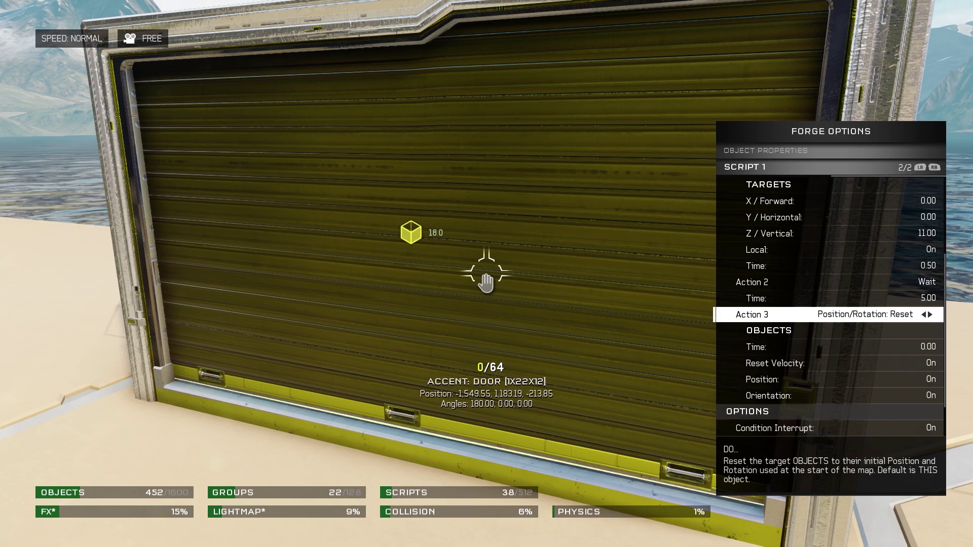
Increase the return time of the door's Position/Rotation: Reset action.
key("Down")
key("Down")
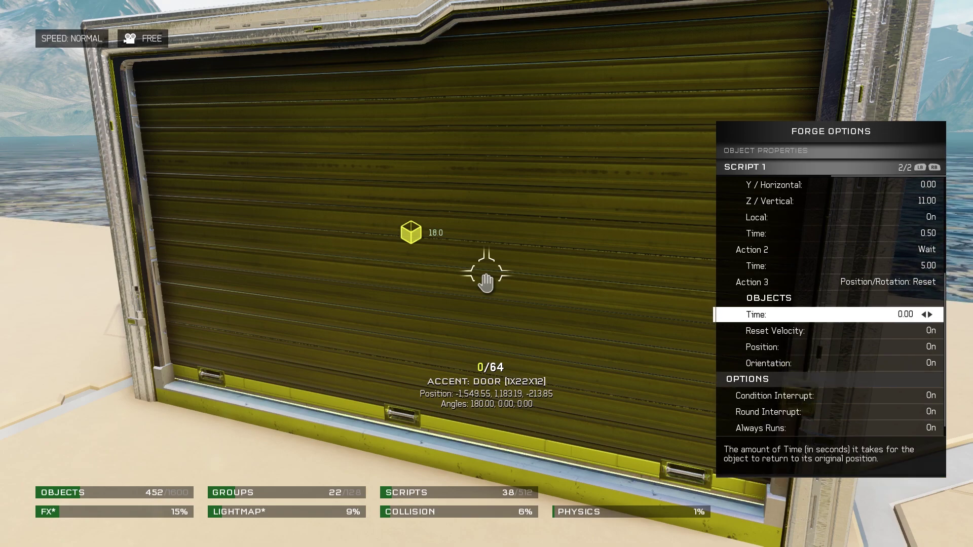
key("Right")
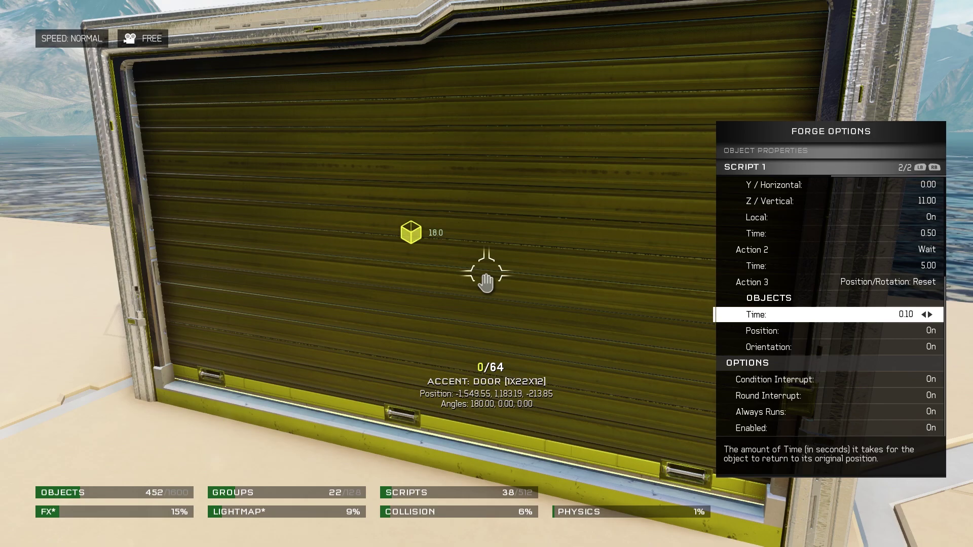
key("Right")
key("Right")
key("Right")
key("Right")
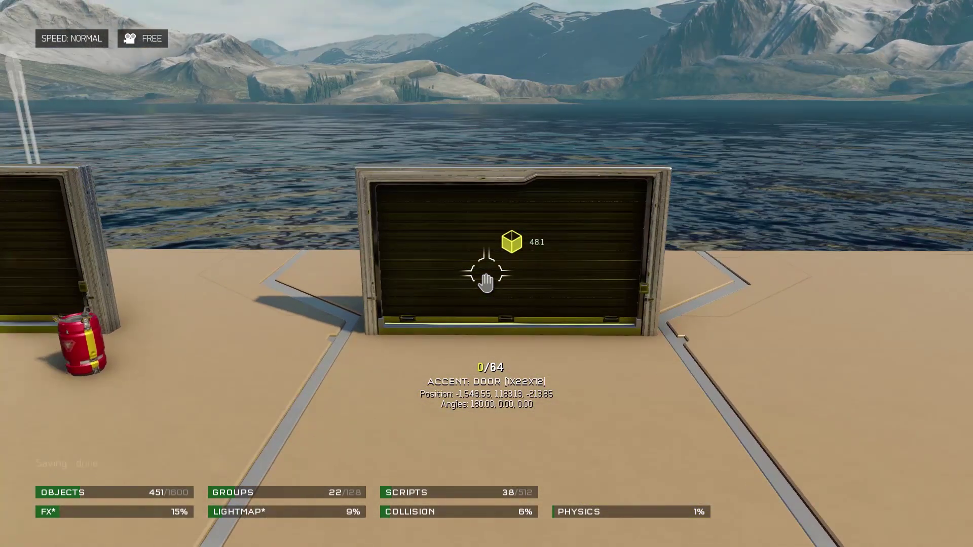
Spawn a Script Brain [colorable] from the scripting objects in front of the third door.
key("x")
key("Down")
key("Down")
key("Down")
key("Down")
key("Down")
key("Return")
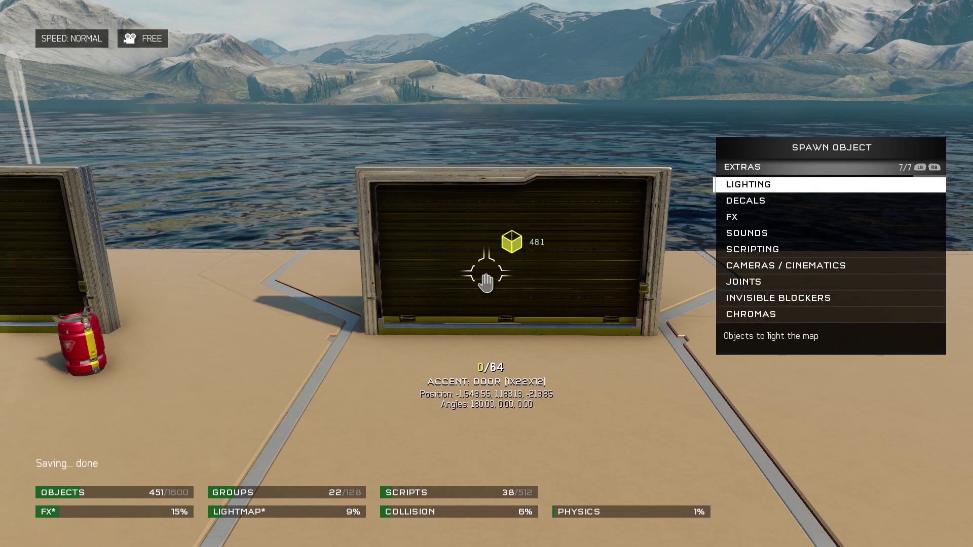
key("Down")
key("Down")
key("Down")
key("Down")
key("Return")
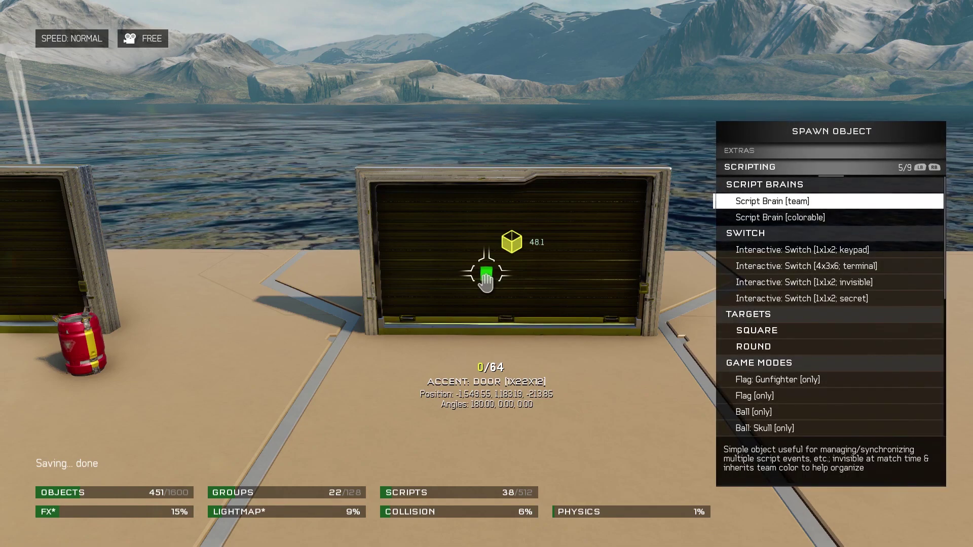
key("Down")
key("Return")
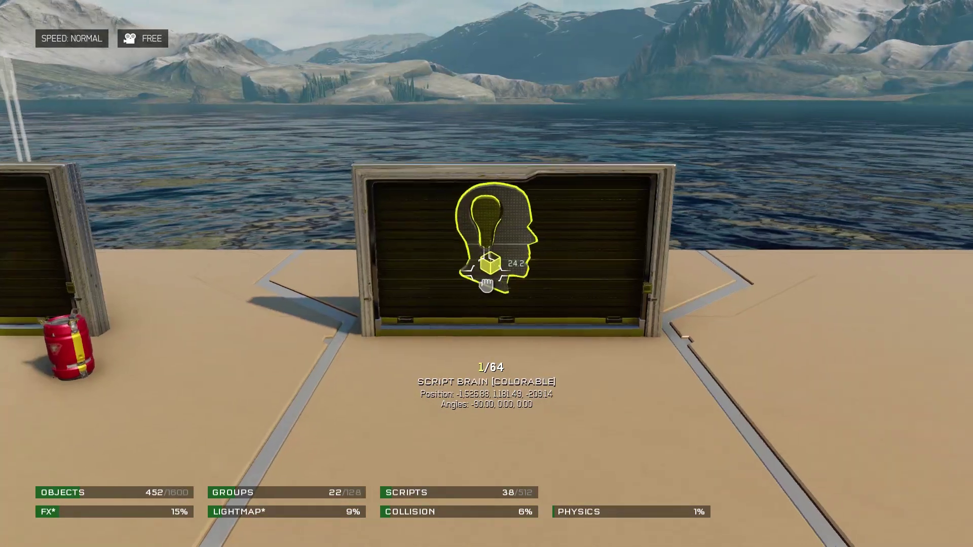
Place the script brain at the foot of the third door and set its boundary type to Box.
key("w")
key("r")
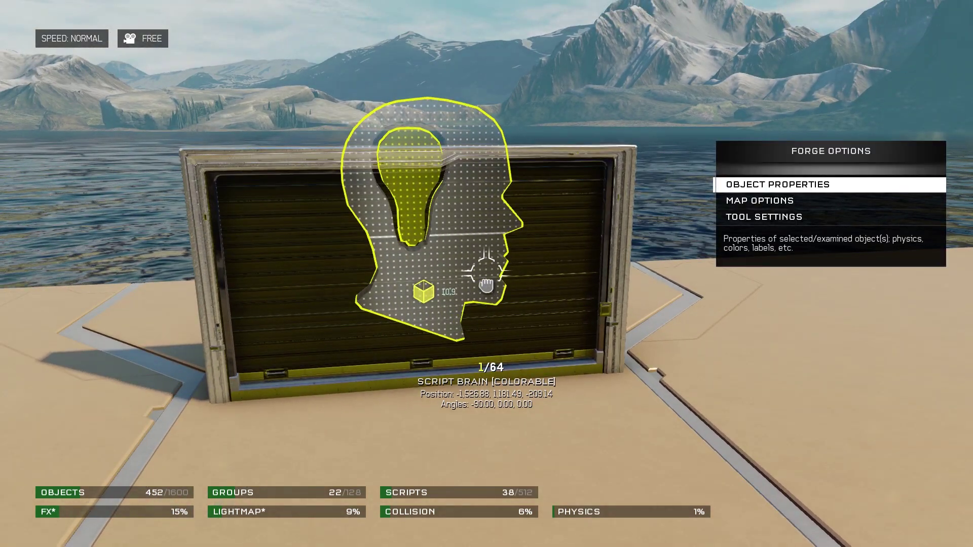
key("Return")
key("Down")
key("Right")
key("Right")
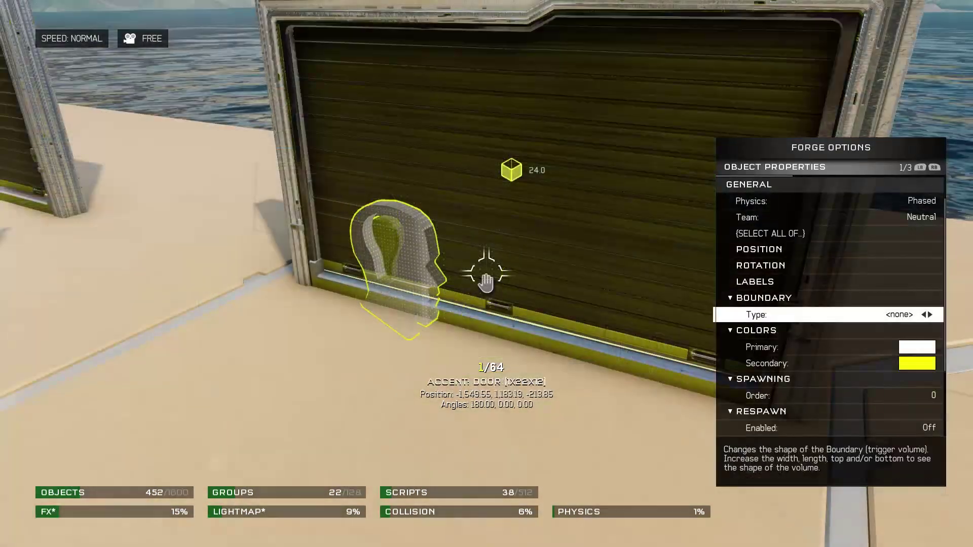
key("Right")
Set the length of the script brain's box boundary to 1.25.
key("Down")
key("Down")
key("Right")
key("Right")
key("Right")
key("Down")
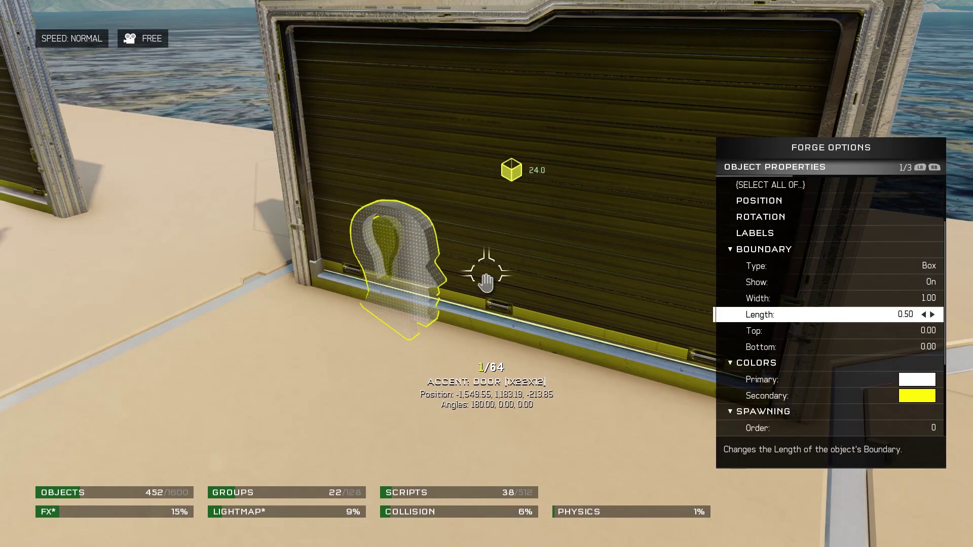
key("Right")
key("Right")
key("Right")
Set the script brain boundary's top to 5.50 and its bottom to 5.00.
key("Down")
key("Right")
key("Right")
key("Right")
key("Right")
key("Right")
key("Right")
key("Right")
key("Right")
key("Right")
key("Right")
key("Right")
key("Right")
key("Right")
key("Right")
key("Right")
key("Right")
key("Right")
key("Right")
key("Right")
key("Right")
key("Down")
key("Right")
key("Right")
key("Right")
key("Right")
key("Right")
key("Right")
key("Right")
key("Right")
key("Right")
key("Right")
key("Right")
key("Right")
key("Right")
key("Right")
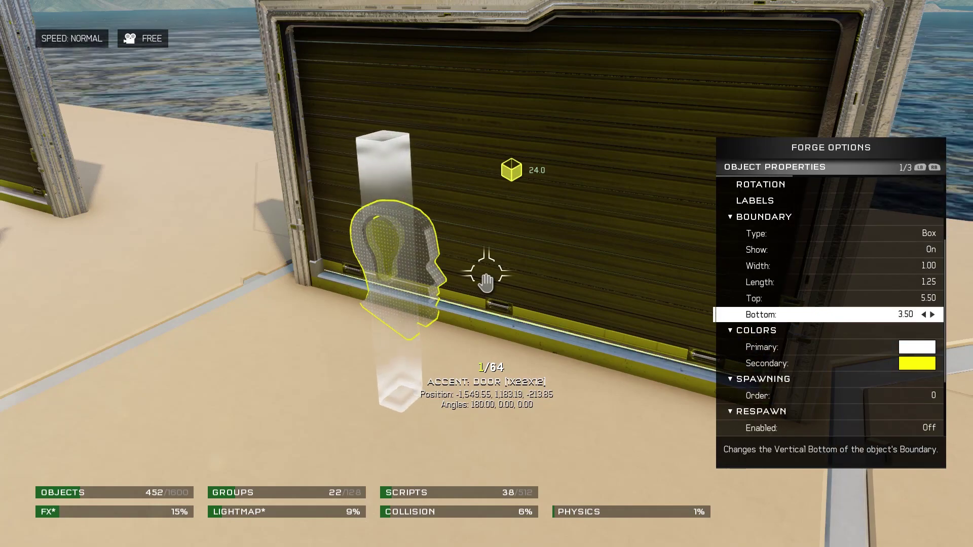
key("Right")
key("Right")
key("Right")
key("Right")
key("Right")
key("Right")
Enlarge the script brain's boundary to a length of 15.50 and a width of 21.75.
key("Up")
key("Up")
key("Right")
key("Right")
key("Right")
key("Right")
key("Right")
key("Right")
key("Right")
key("Right")
key("Right")
key("Right")
key("Right")
key("Right")
key("Right")
key("Right")
key("Right")
key("Right")
key("Right")
key("Right")
key("Right")
key("Right")
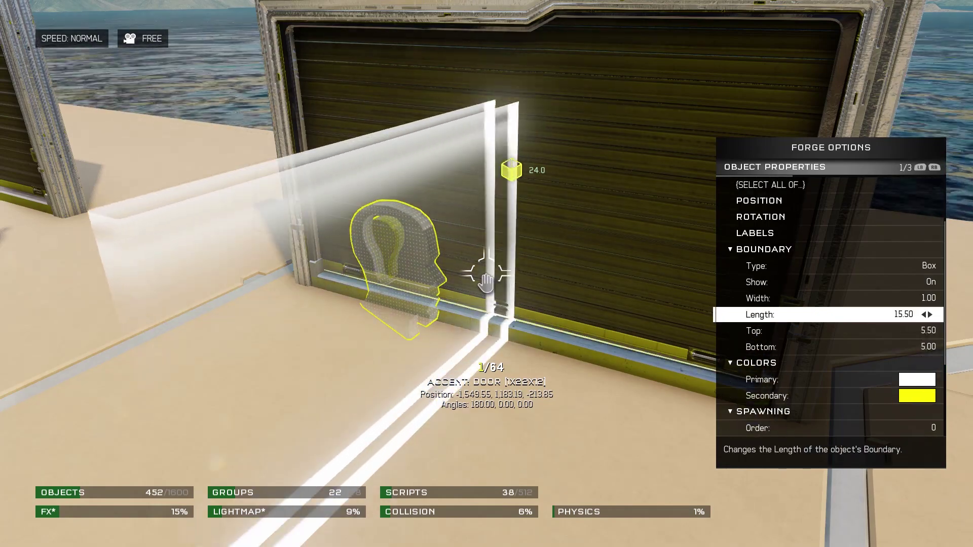
key("Up")
key("Right")
key("Right")
key("Right")
key("Right")
key("Right")
key("Right")
key("Right")
key("Right")
key("Right")
key("Right")
key("Right")
key("Right")
key("Right")
key("Right")
key("Right")
key("Right")
key("Right")
key("Right")
key("Right")
key("Right")
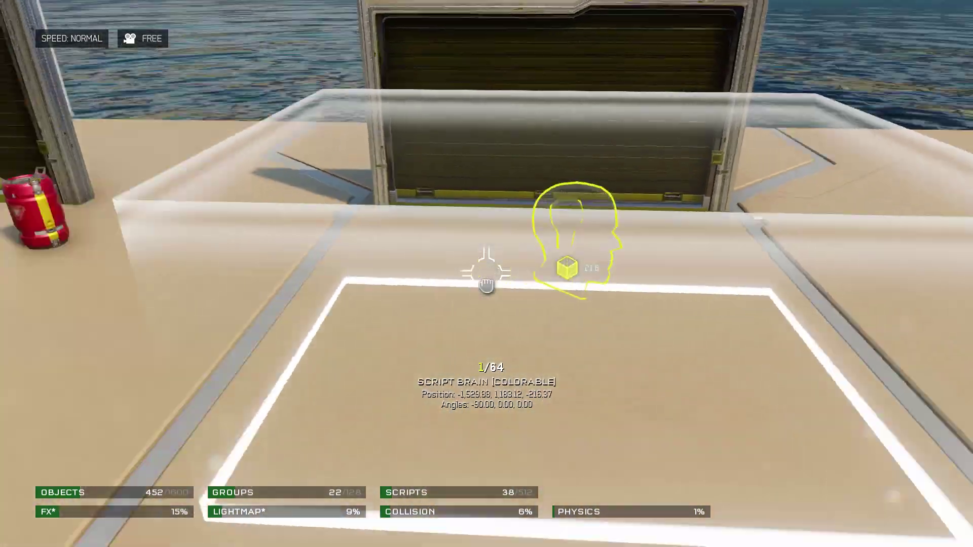
Extend the script brain boundary's length to 32.25 in front of the third door.
key("r")
key("Right")
key("Right")
key("Right")
key("Right")
key("Right")
key("Right")
key("Right")
key("Right")
key("Right")
key("Right")
key("Right")
key("Right")
key("Right")
key("Right")
key("Right")
key("Right")
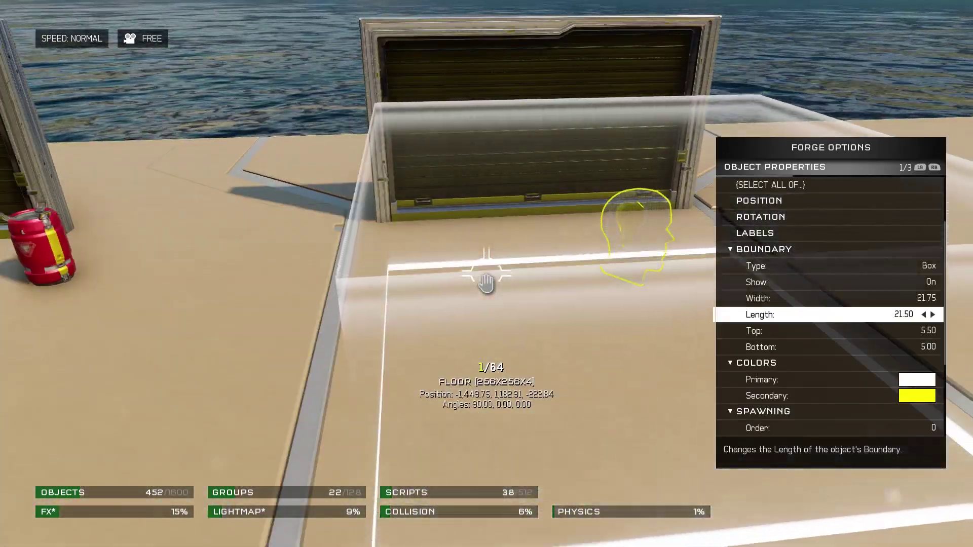
key("Right")
key("Right")
key("Right")
key("Right")
key("Right")
key("Right")
key("r")
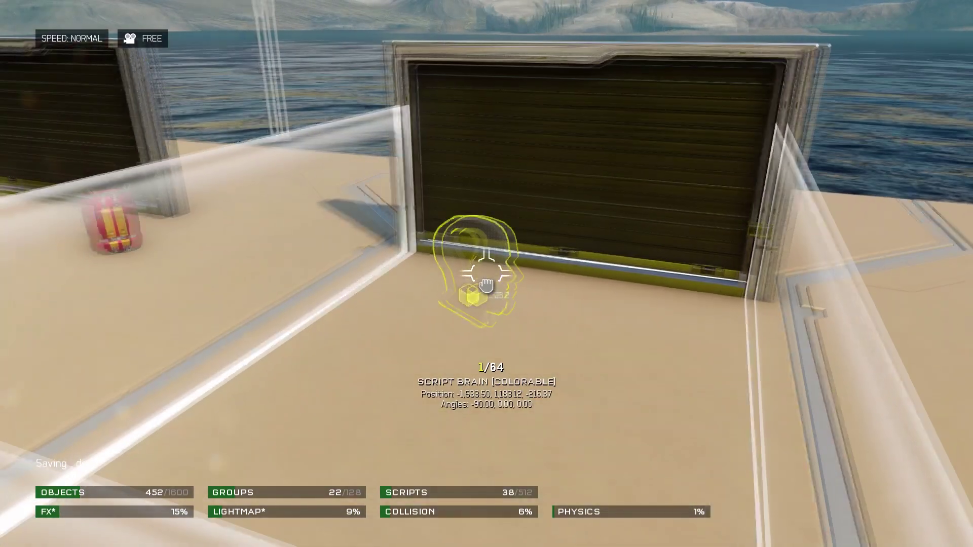
Add a new script to the script brain in its object properties.
key("r")
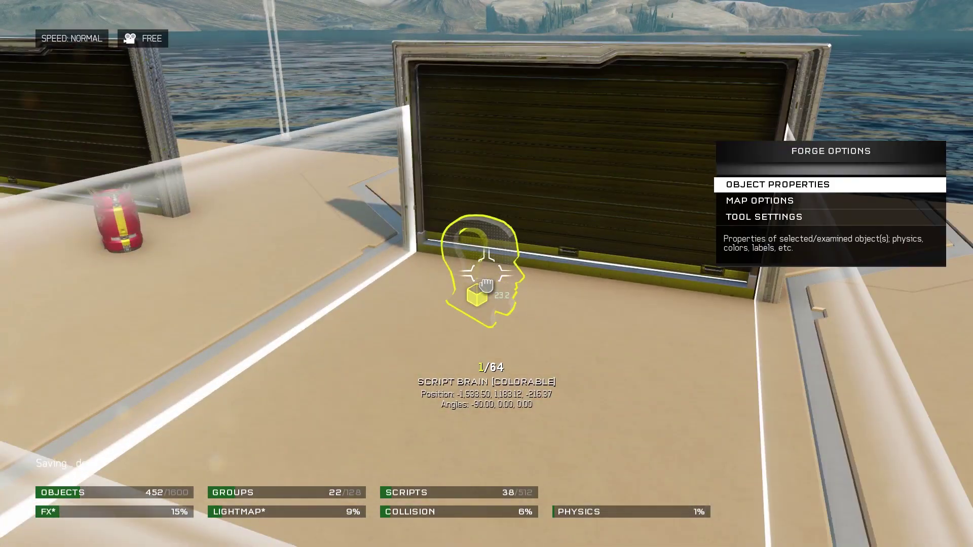
key("Return")
key("Down")
key("Down")
key("Down")
key("Down")
key("Down")
key("Down")
key("Down")
key("Down")
key("Down")
key("Down")
key("Down")
key("Down")
key("Down")
key("Down")
key("Down")
key("Down")
key("Down")
key("Down")
key("Down")
key("Down")
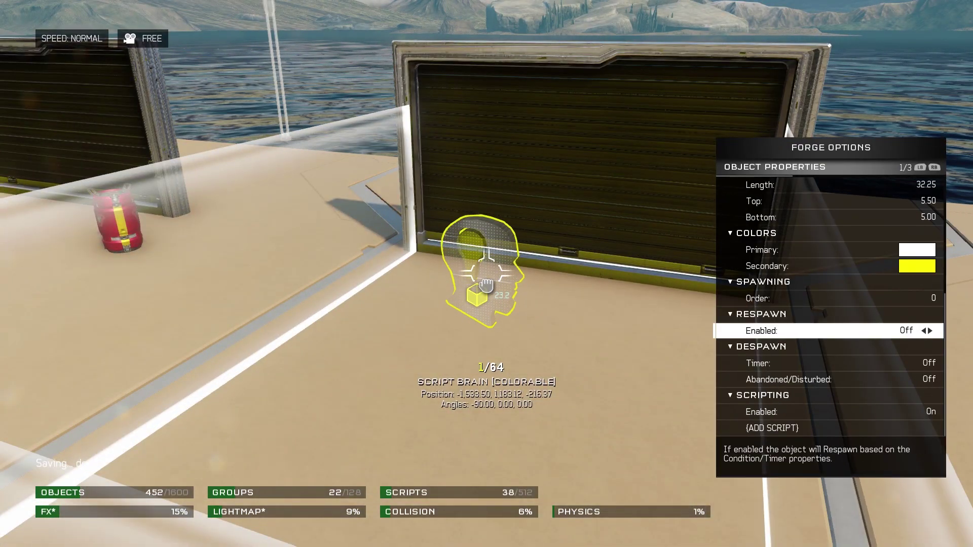
key("Up")
key("Down")
key("Down")
key("Down")
key("Down")
key("Down")
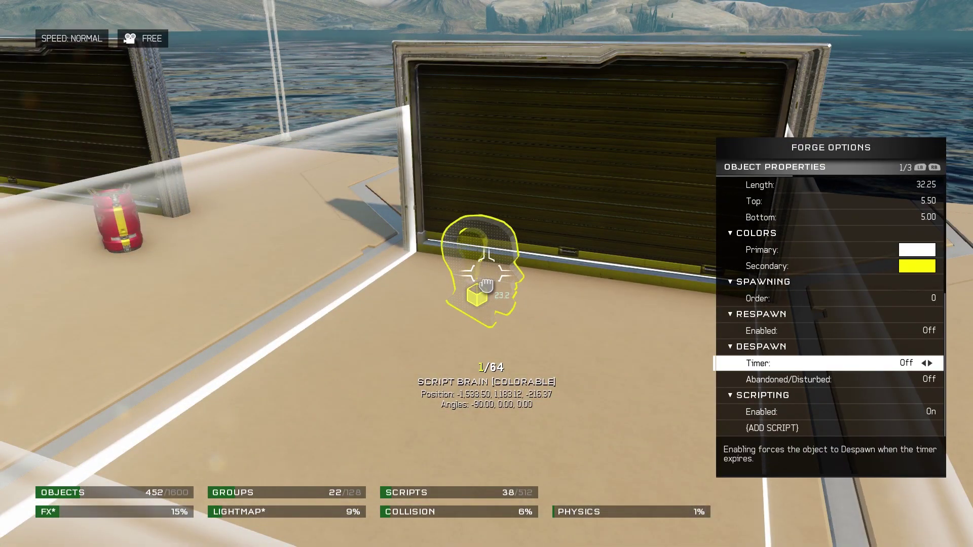
key("Return")
Set the condition of the script brain's Script 1 to Boundary: Check, with Check on Enter and Filter on Players.
key("Down")
key("Down")
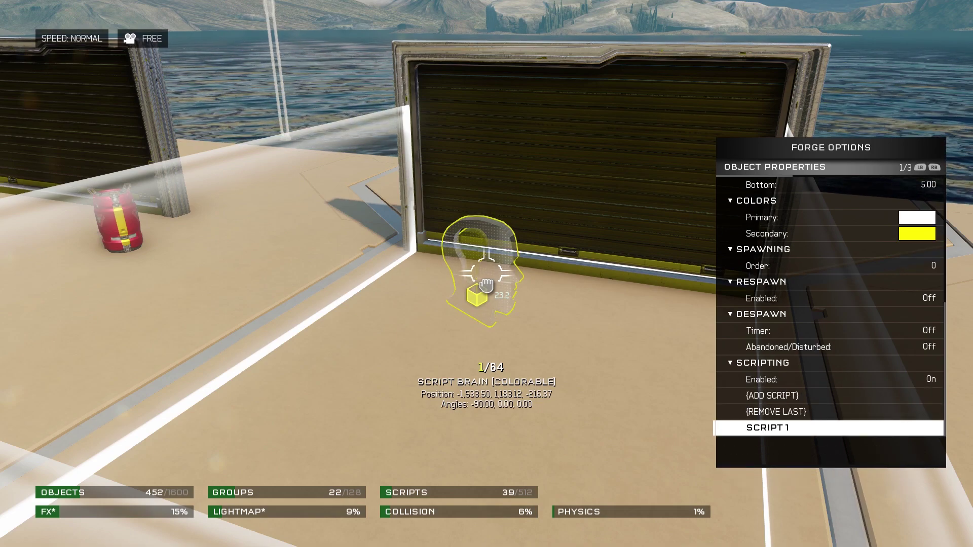
key("Return")
key("Right")
key("Right")
key("Right")
key("Right")
key("Right")
key("Right")
key("Right")
key("Right")
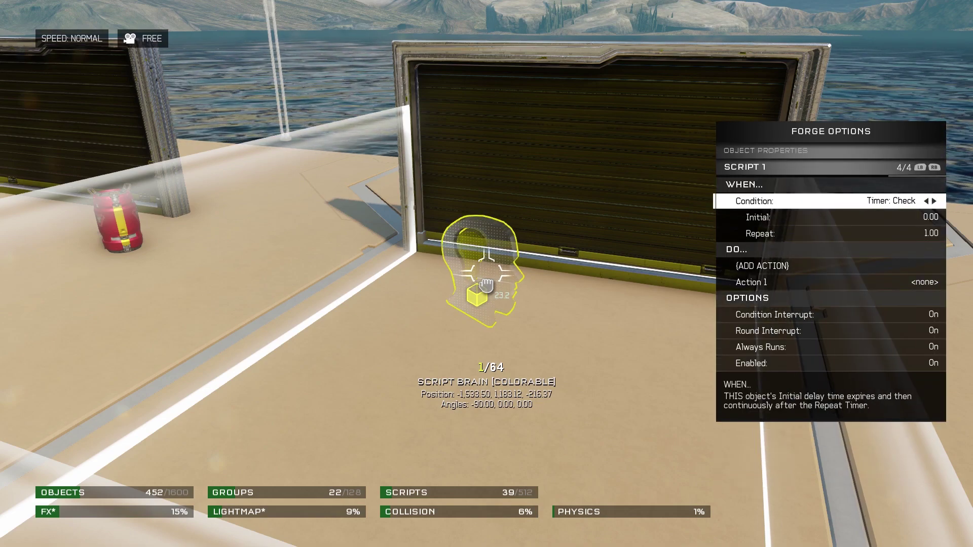
key("Right")
key("Right")
key("Right")
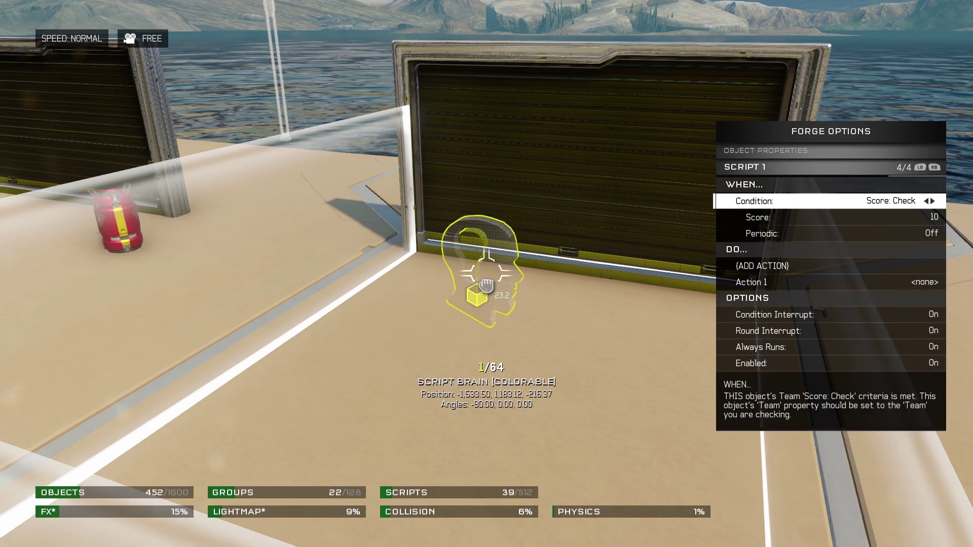
key("Left")
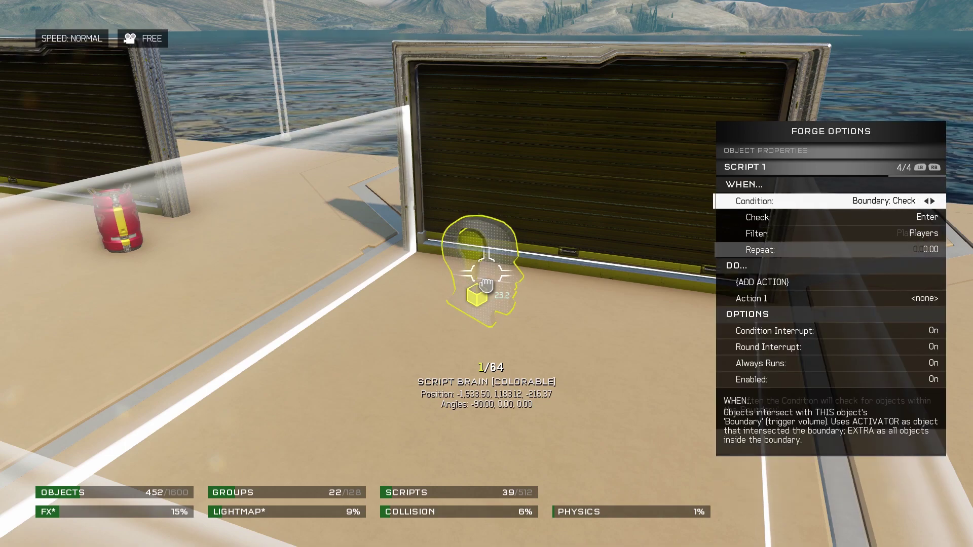
Set the first action of the script brain's script to Message: Send on channel alpha.
key("Down")
key("Down")
key("Down")
key("Down")
key("Down")
key("Right")
key("Right")
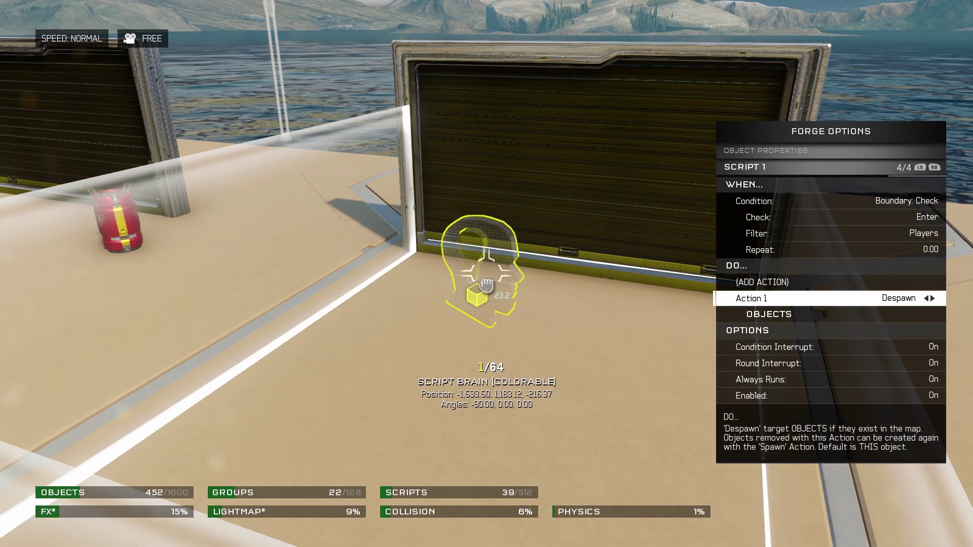
key("Right")
key("Right")
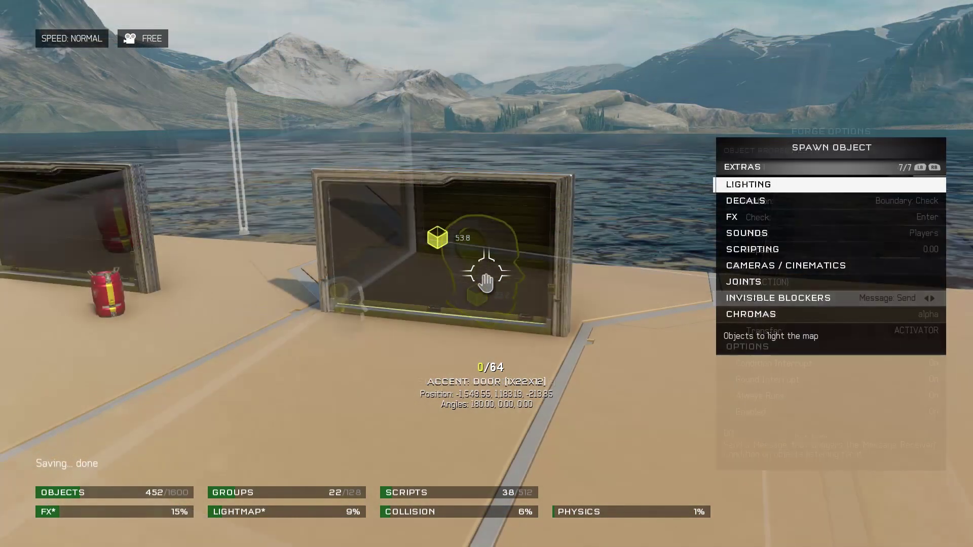
Spawn a Sound: Door [UNSC; small] object from the door sounds in front of the third door.
key("Down")
key("Down")
key("Down")
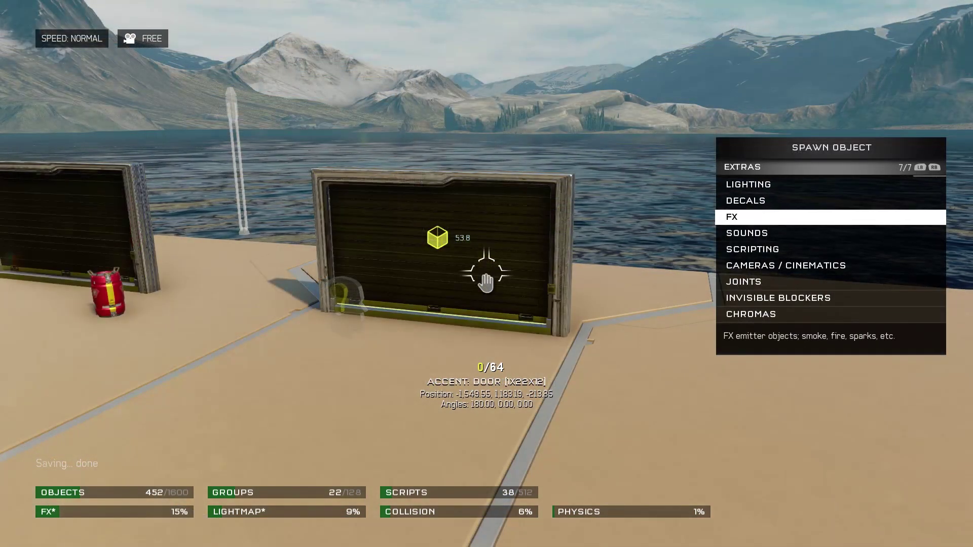
key("Return")
key("Down")
key("Down")
key("Down")
key("Down")
key("Down")
key("Down")
key("Down")
key("Down")
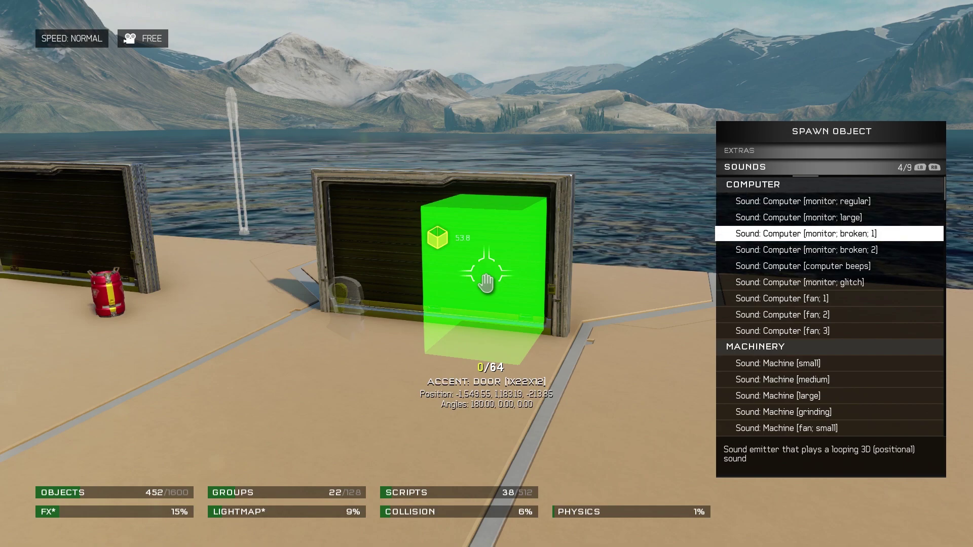
key("Down")
key("Down")
key("Down")
key("Down")
key("Down")
key("Down")
key("Down")
key("Down")
key("Down")
key("Down")
key("Down")
key("Down")
key("Down")
key("Down")
key("Down")
key("Down")
key("Down")
key("Down")
key("Down")
key("Down")
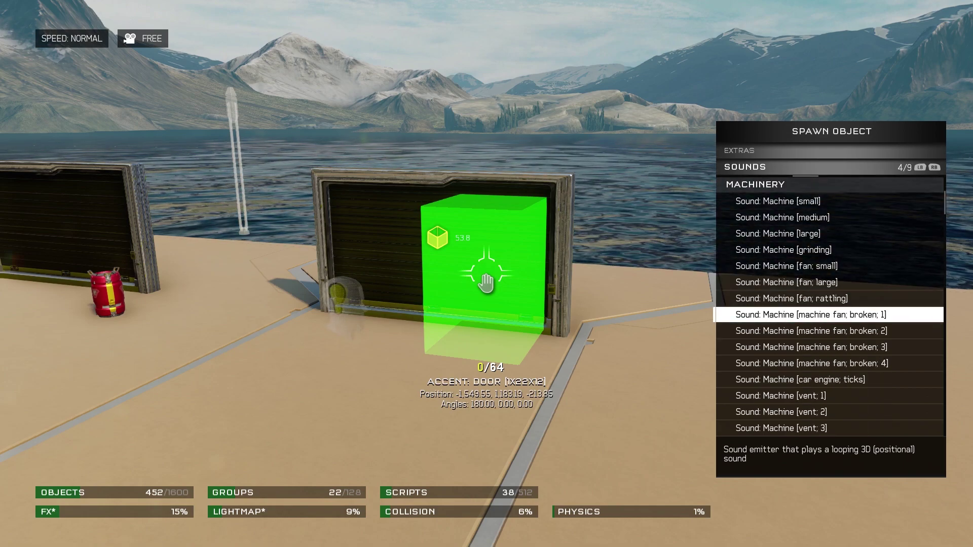
key("Down")
key("Down")
key("Down")
key("Down")
key("Down")
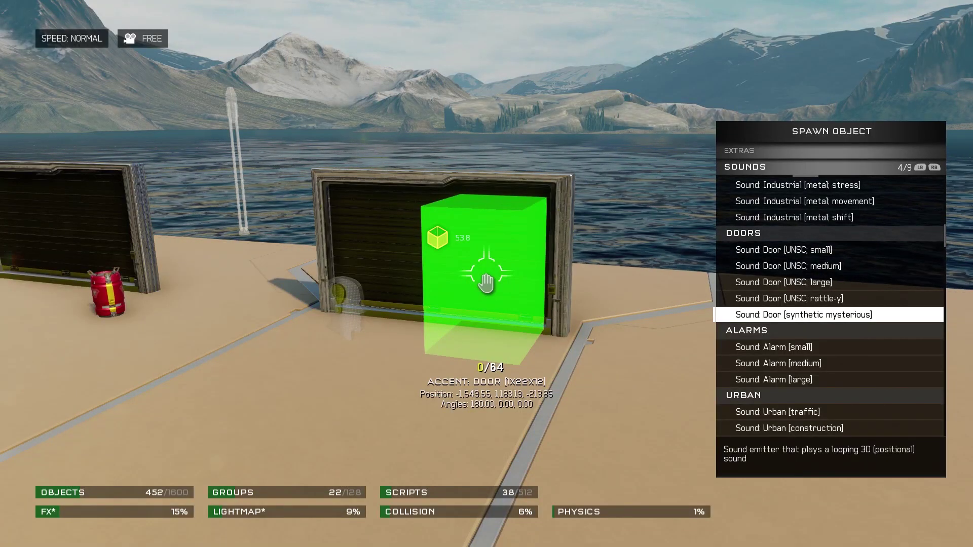
key("Up")
key("Up")
key("Up")
key("Up")
key("Return")
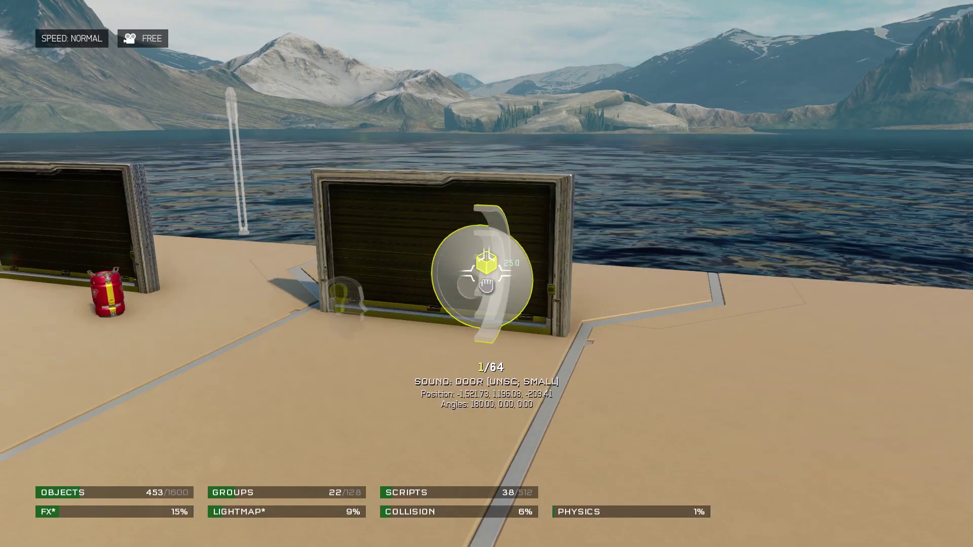
Position the door sound object above the third door and add a new script in its object properties.
key("x")
key("Return")
key("Down")
key("Down")
key("Down")
key("Down")
key("Down")
key("Down")
key("Down")
key("Down")
key("Down")
key("Down")
key("Down")
key("Down")
key("Down")
key("Down")
key("Down")
key("Down")
key("Down")
key("Down")
key("Down")
key("Down")
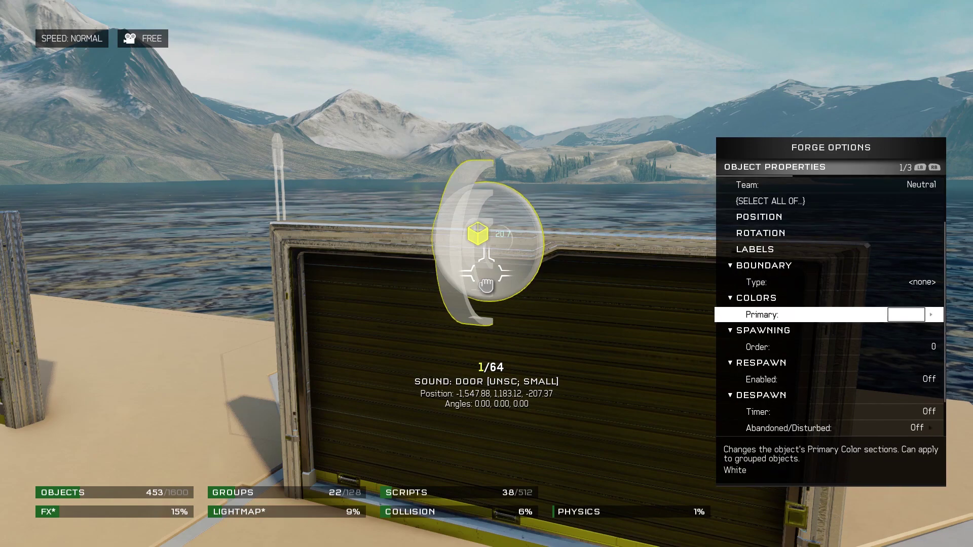
key("Return")
key("Down")
key("Down")
key("Return")
key("Right")
key("Right")
key("Right")
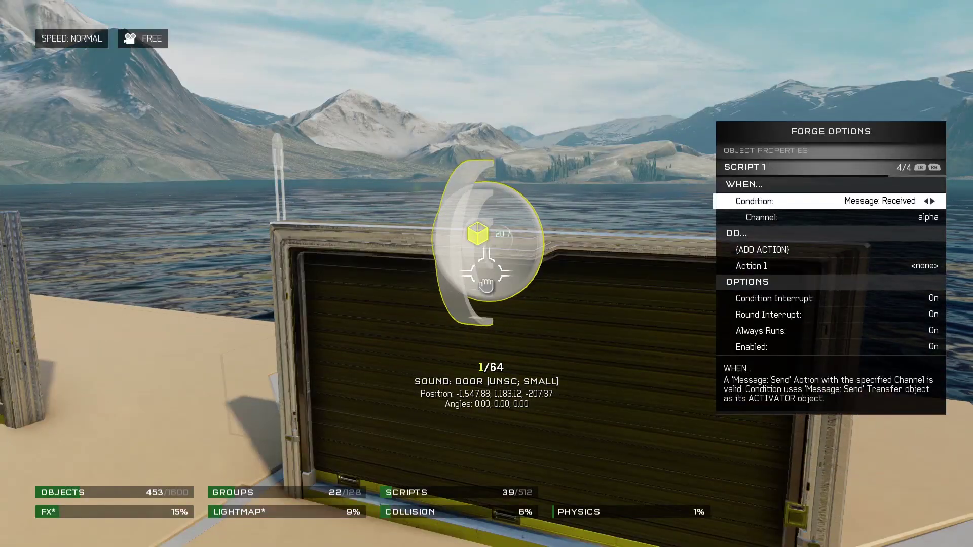
key("Left")
key("Left")
key("Left")
key("Left")
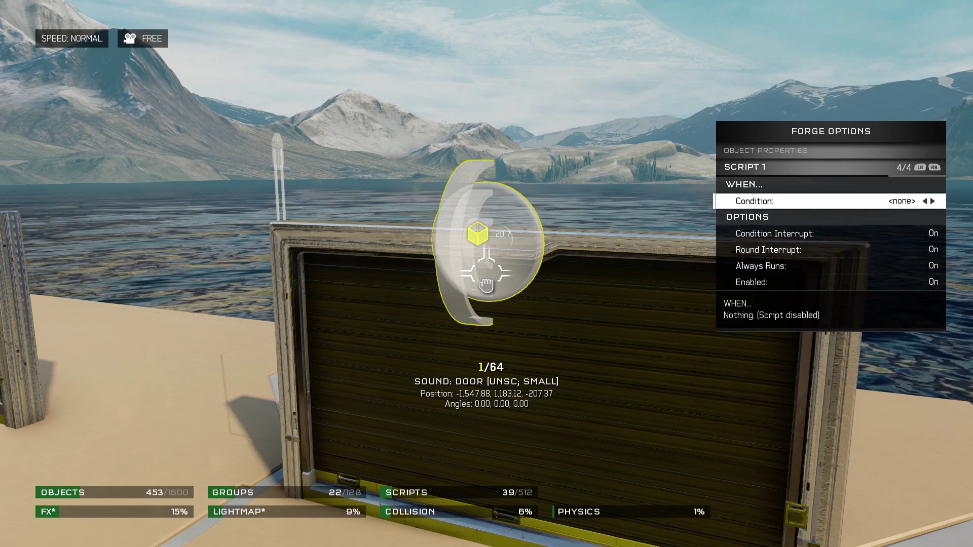
Set the condition of the sound's Script 1 to Round: Event with event Start, and choose its first action.
key("Right")
key("Right")
key("Right")
key("Right")
key("Right")
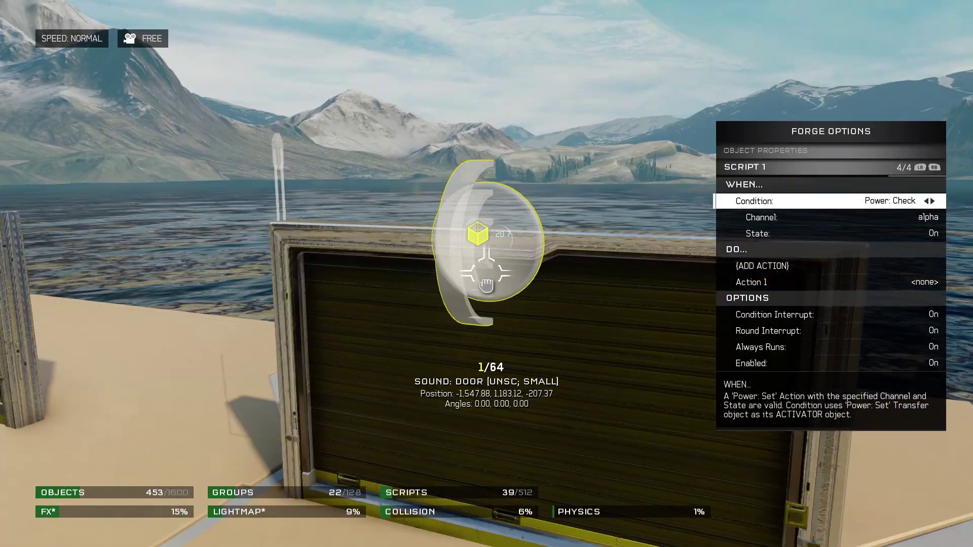
key("Right")
key("Down")
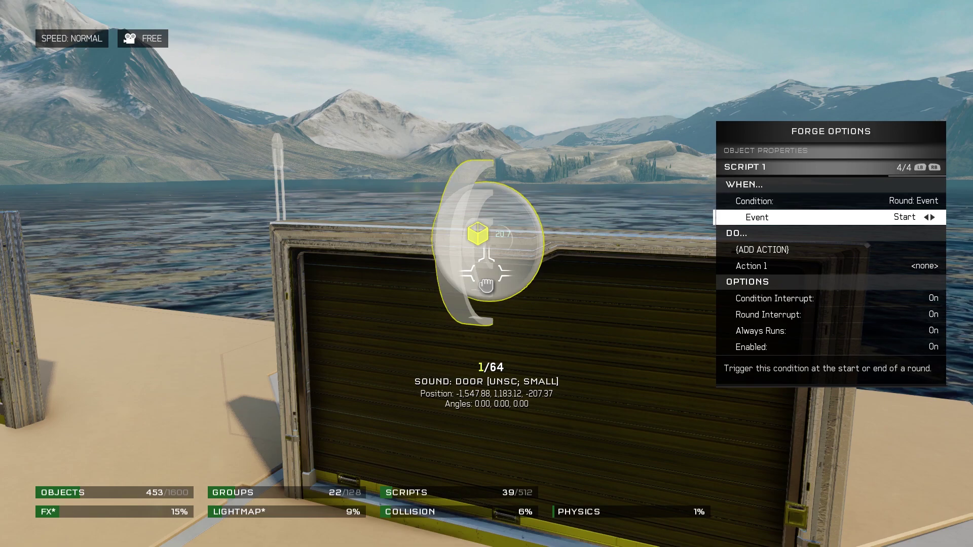
key("Down")
key("Down")
key("Right")
key("Escape")
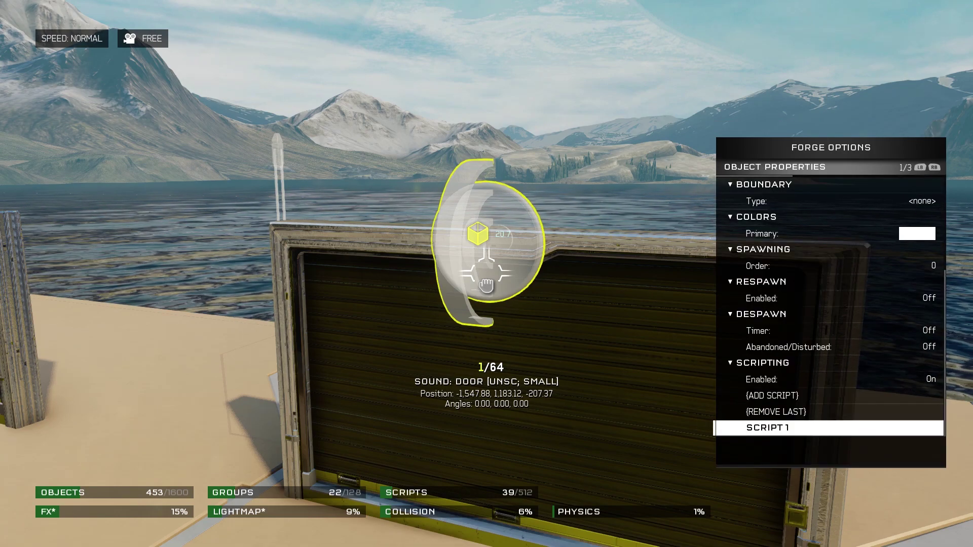
Add a second script to the door sound and set its condition to Message: Received on channel alpha.
key("Up")
key("Up")
key("Return")
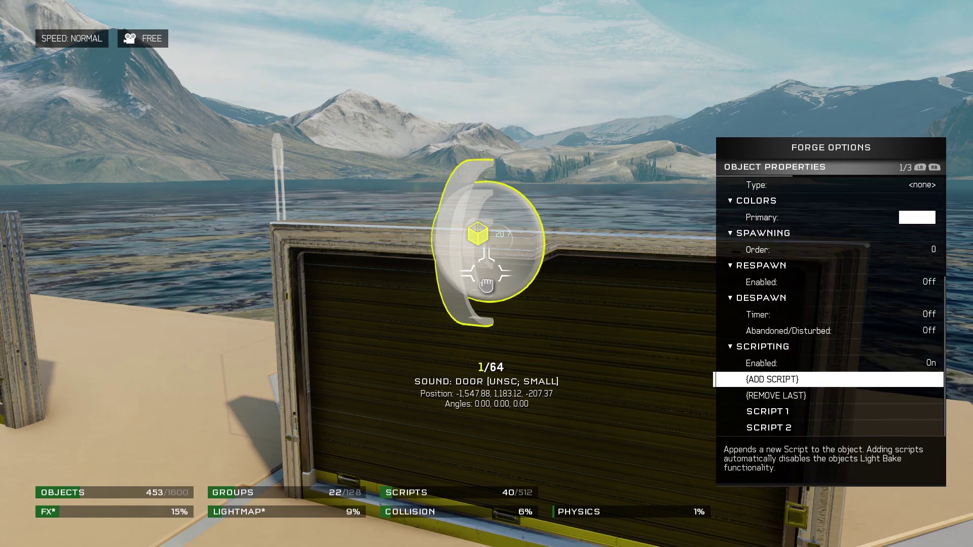
key("Down")
key("Down")
key("Down")
key("Return")
key("Right")
key("Right")
key("Right")
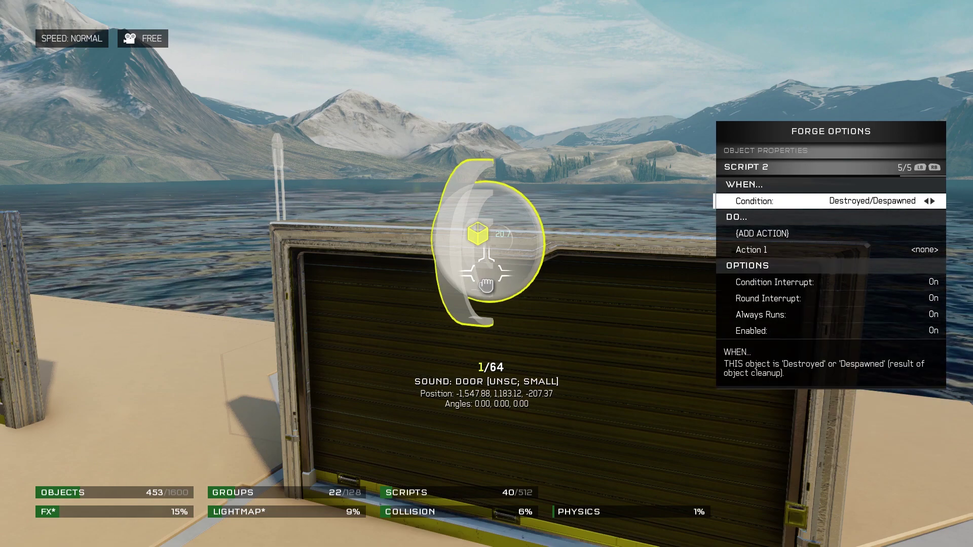
Set the first action of the sound's Script 2 to Spawn with Force on.
key("Down")
key("Down")
key("Down")
key("Right")
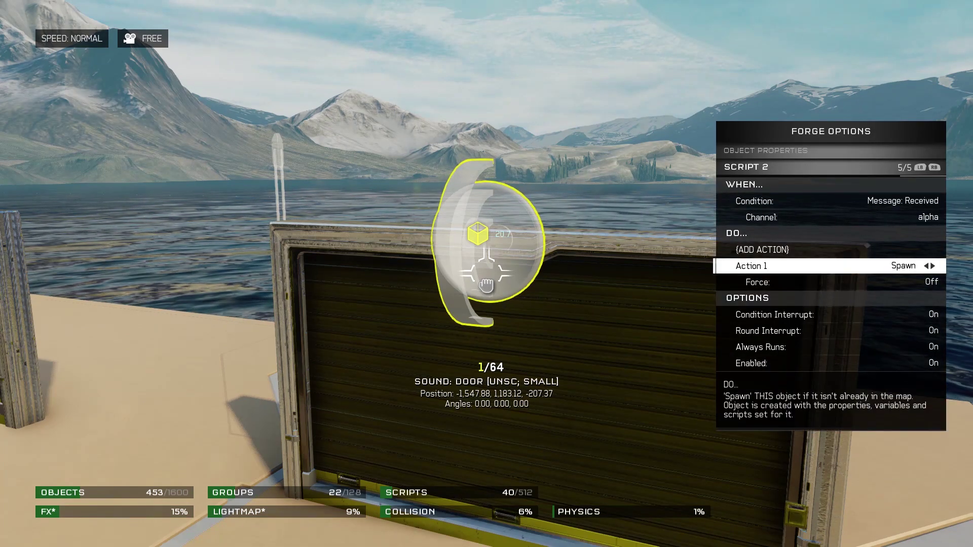
key("Down")
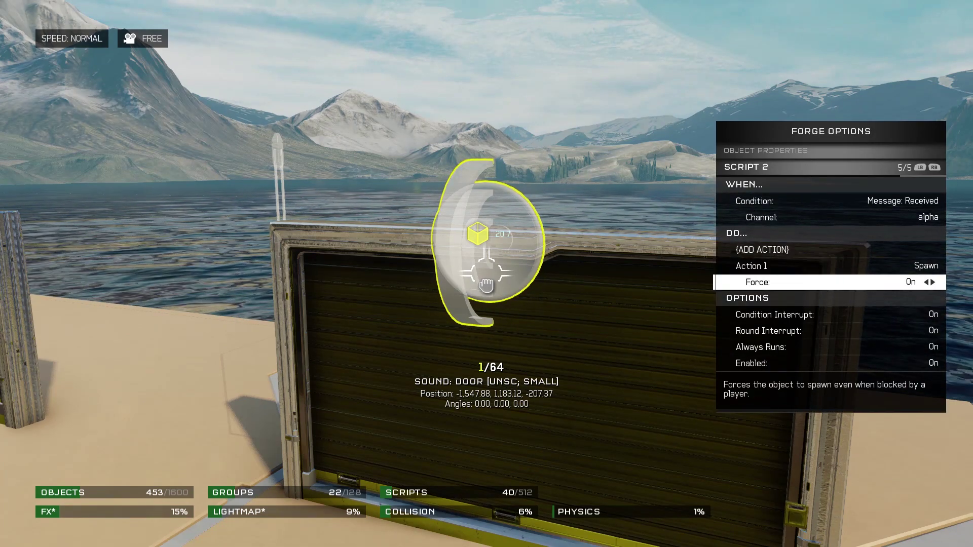
Add a second action to Script 2 that waits 0.50 seconds.
key("Up")
key("Up")
key("Return")
key("Down")
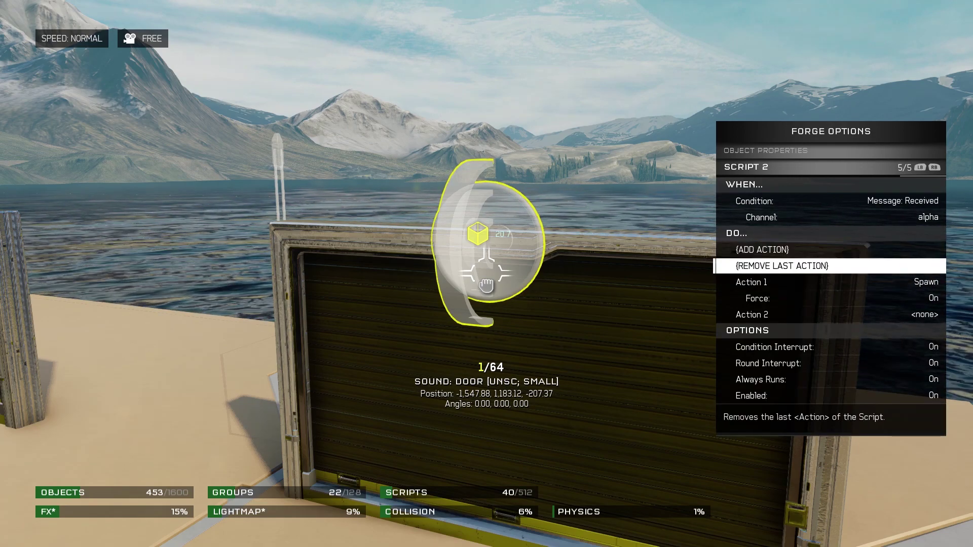
key("Down")
key("Down")
key("Down")
key("Right")
key("Right")
key("Right")
key("Right")
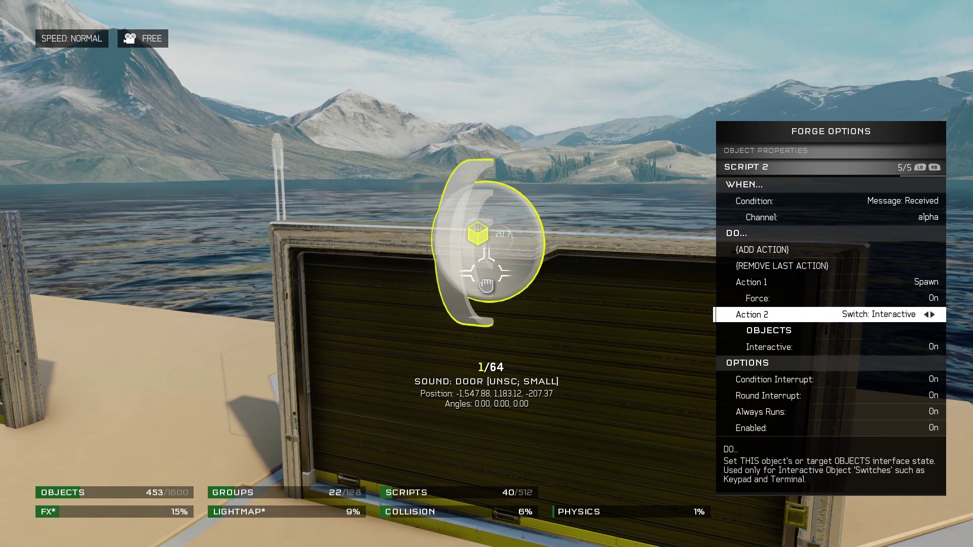
key("Right")
key("Right")
key("Right")
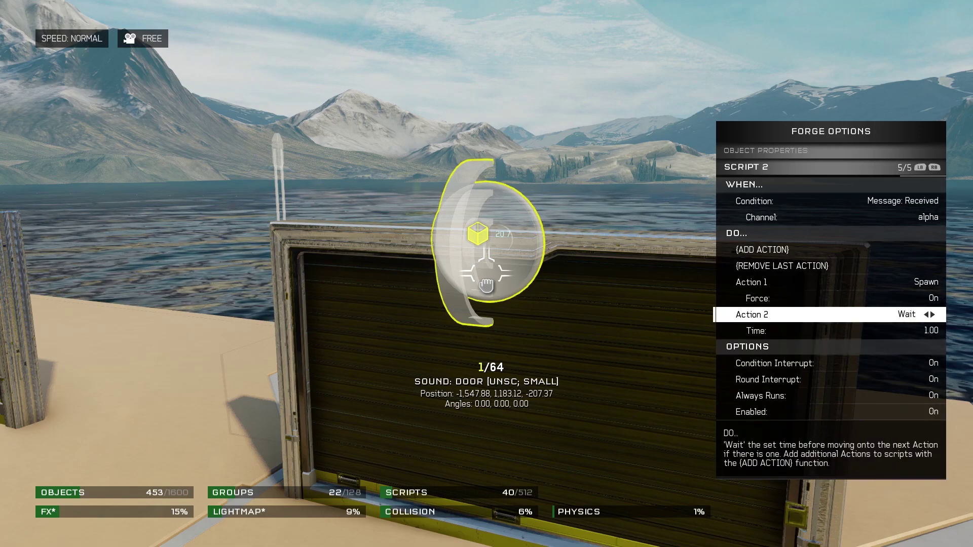
key("Down")
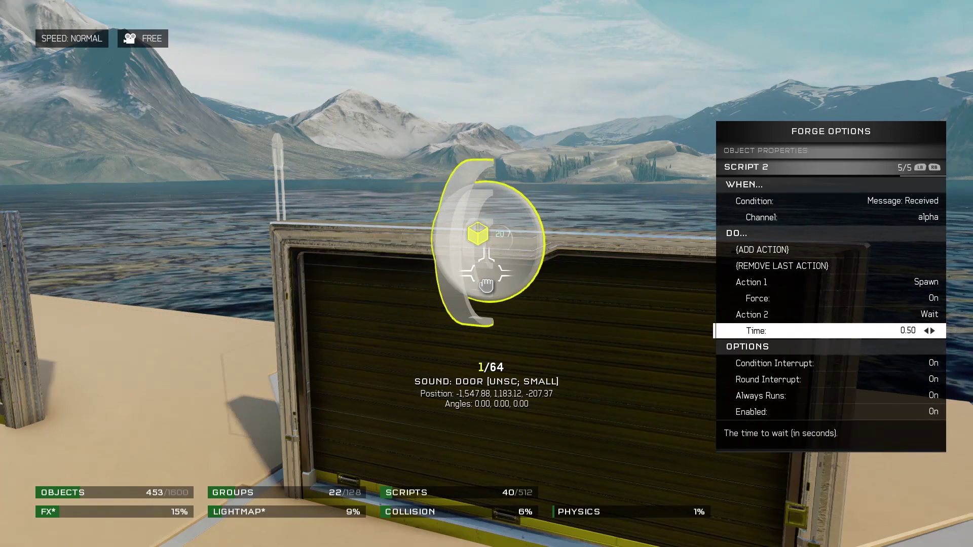
Add a third action to the sound's Script 2 and set it to Despawn.
key("Up")
key("Up")
key("Up")
key("Up")
key("Up")
key("Return")
key("Down")
key("Down")
key("Down")
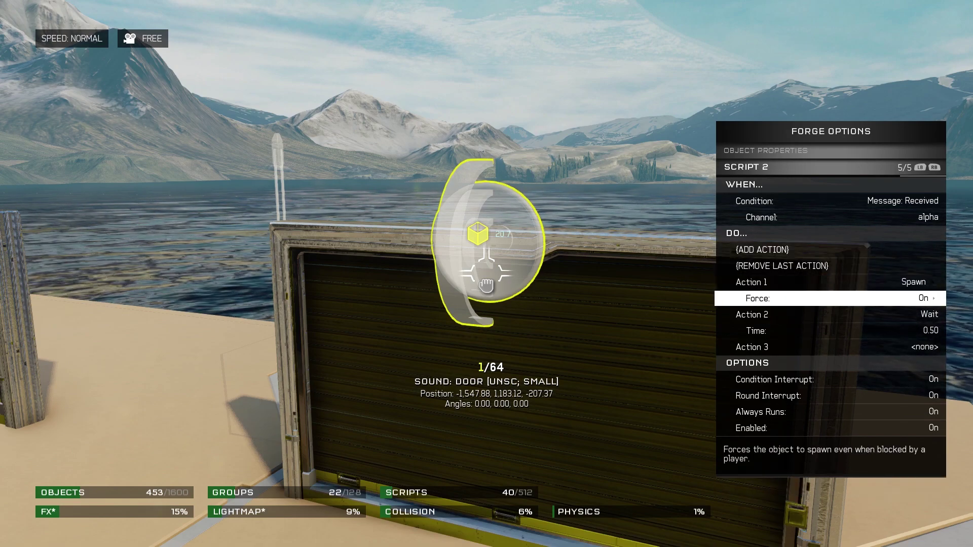
key("Down")
key("Down")
key("Down")
key("Right")
key("Right")
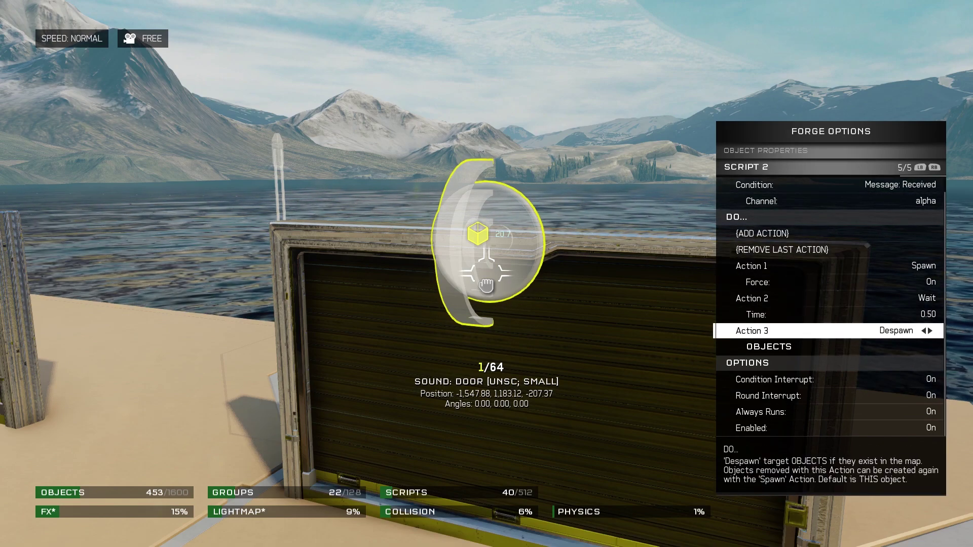
Add a third script to the door sound and open its settings.
key("Escape")
key("Up")
key("Up")
key("Up")
key("Return")
key("Down")
key("Down")
key("Down")
key("Down")
key("Return")
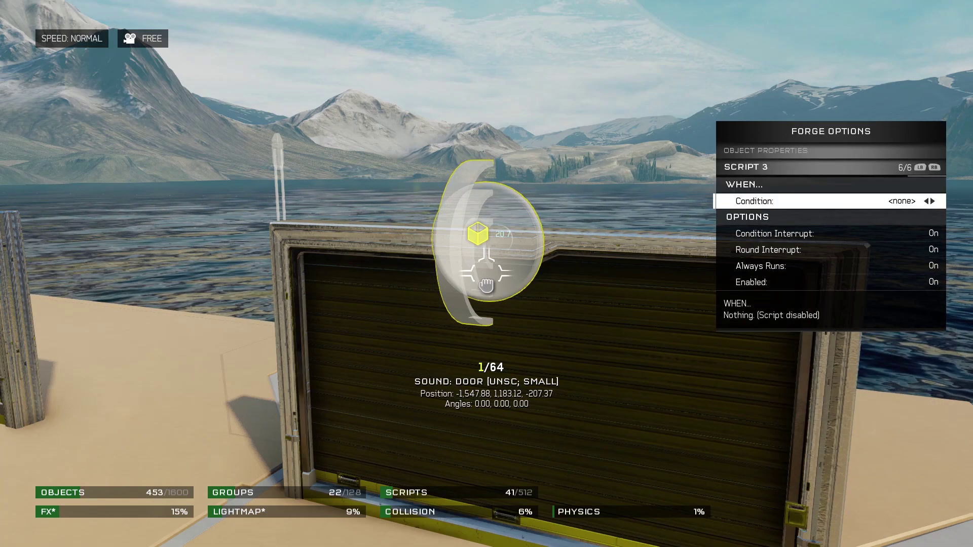
Set the condition of the sound's Script 3 to Message: Received on channel alpha.
key("Right")
key("Right")
key("Right")
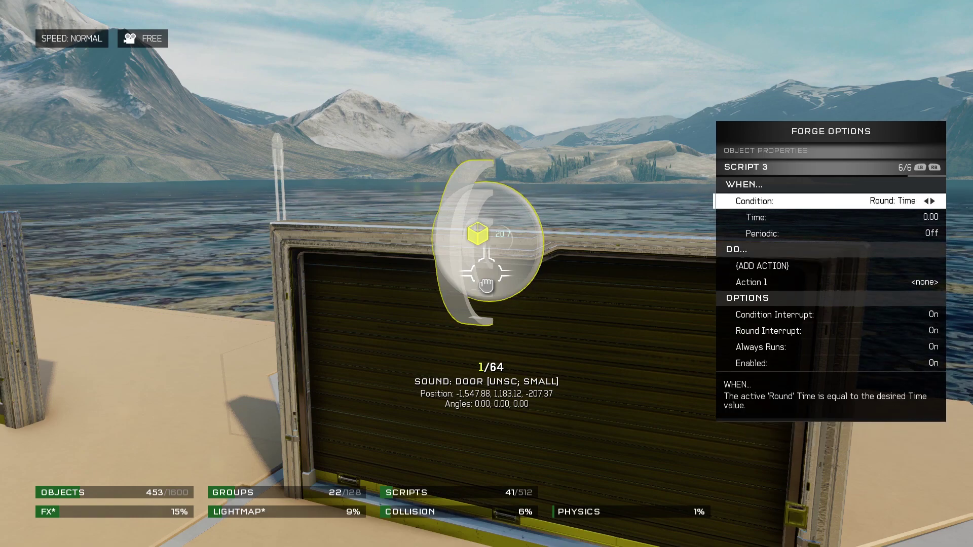
key("Left")
key("Left")
key("Left")
key("Left")
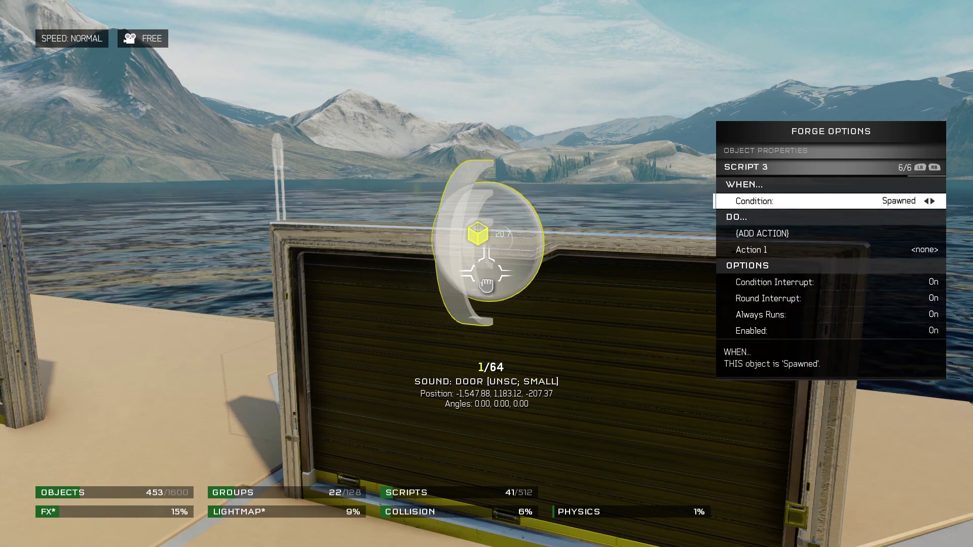
key("Down")
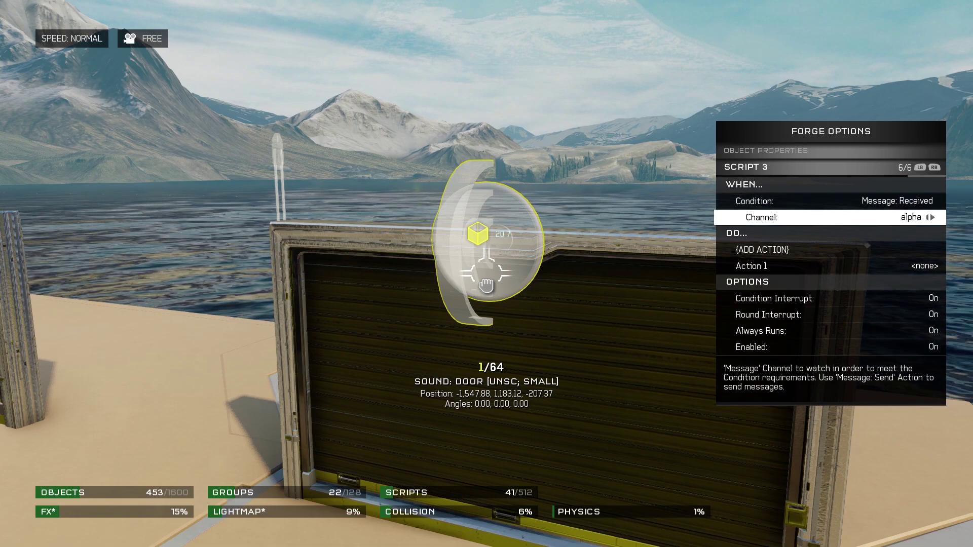
Set the first action of Script 3 to Wait with a time of 5.50 seconds.
key("Down")
key("Down")
key("Right")
key("Right")
key("Right")
key("Right")
key("Right")
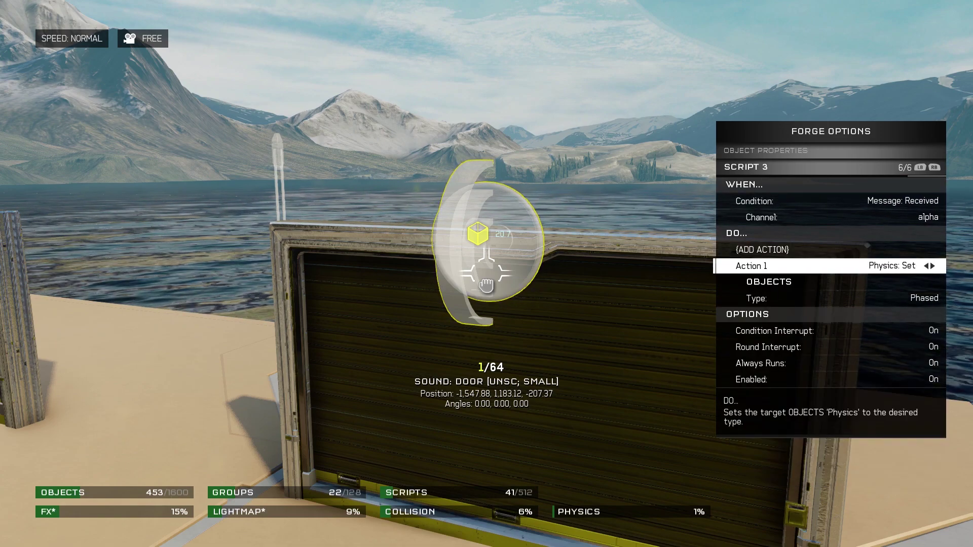
key("Right")
key("Right")
key("Right")
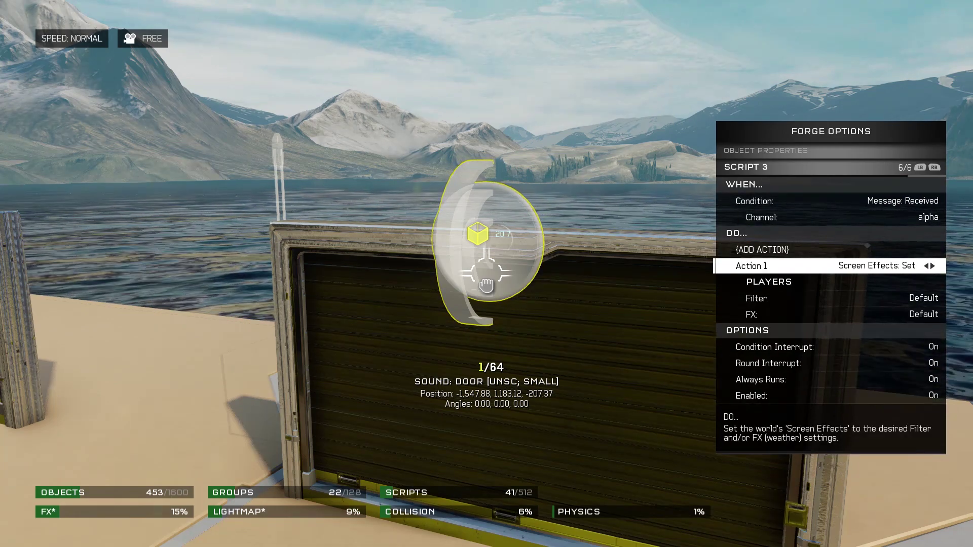
key("Down")
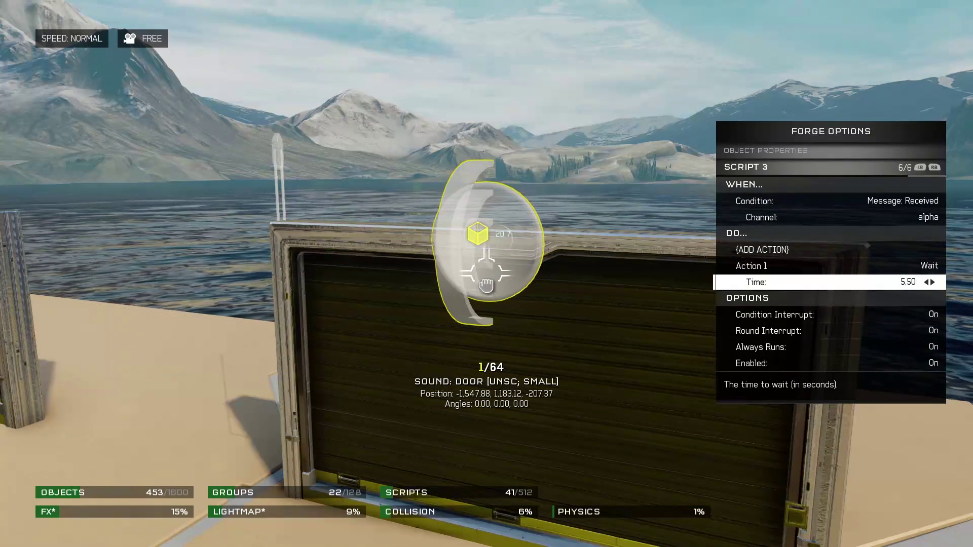
Add a second action to Script 3 and set it to Spawn with Force on.
key("Up")
key("Up")
key("Return")
key("Down")
key("Down")
key("Down")
key("Down")
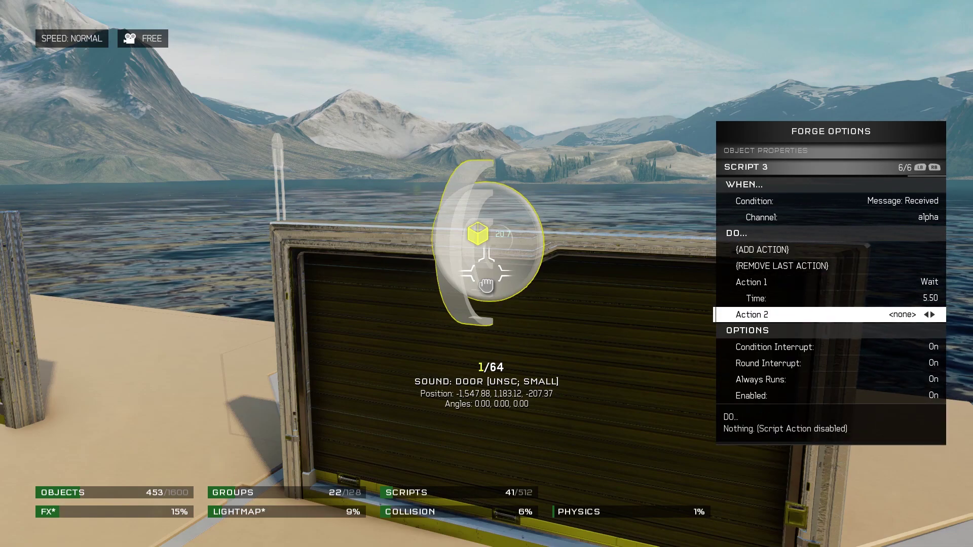
key("Right")
key("Down")
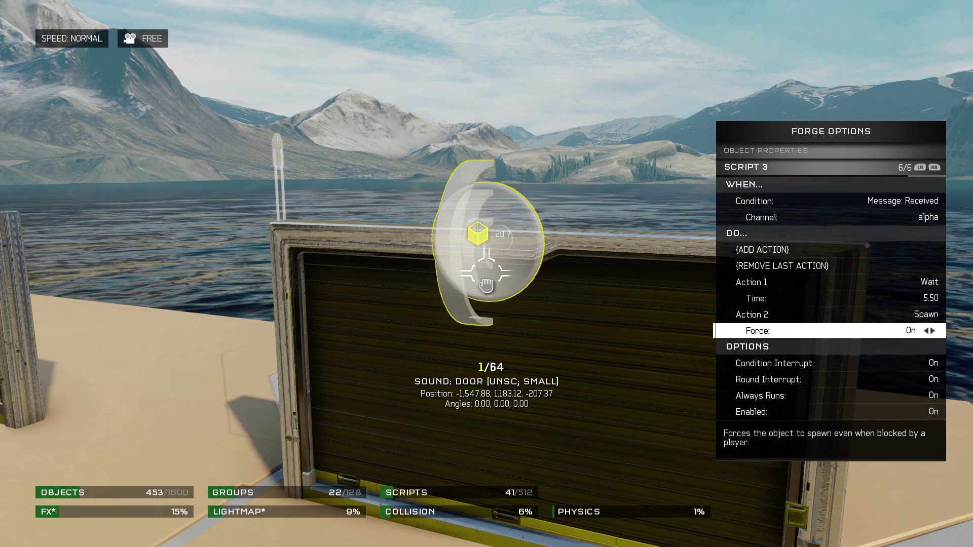
Add a third action to the sound's Script 3 and set it to Wait.
key("Up")
key("Up")
key("Up")
key("Up")
key("Up")
key("Return")
key("Down")
key("Down")
key("Down")
key("Down")
key("Down")
key("Down")
key("Right")
key("Right")
key("Right")
key("Right")
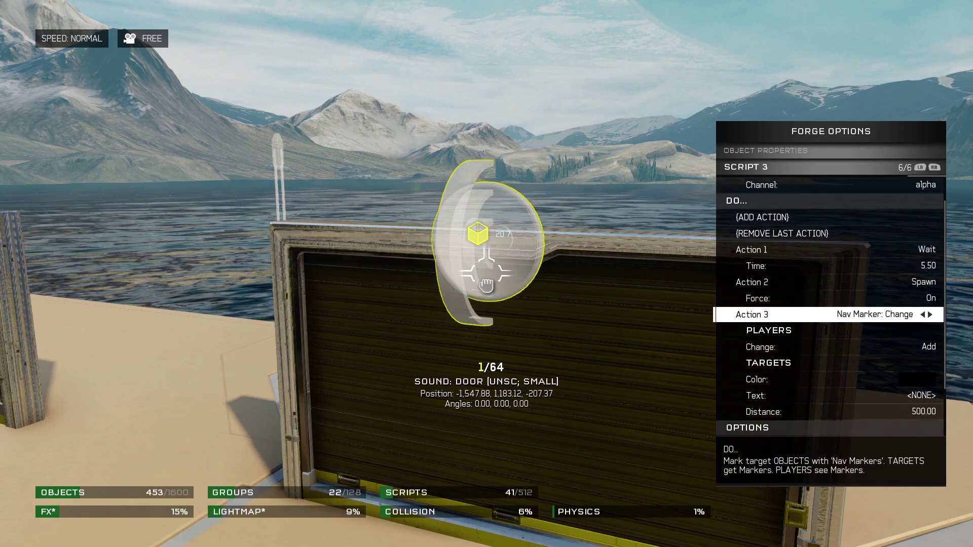
key("Left")
key("Left")
key("Left")
key("Left")
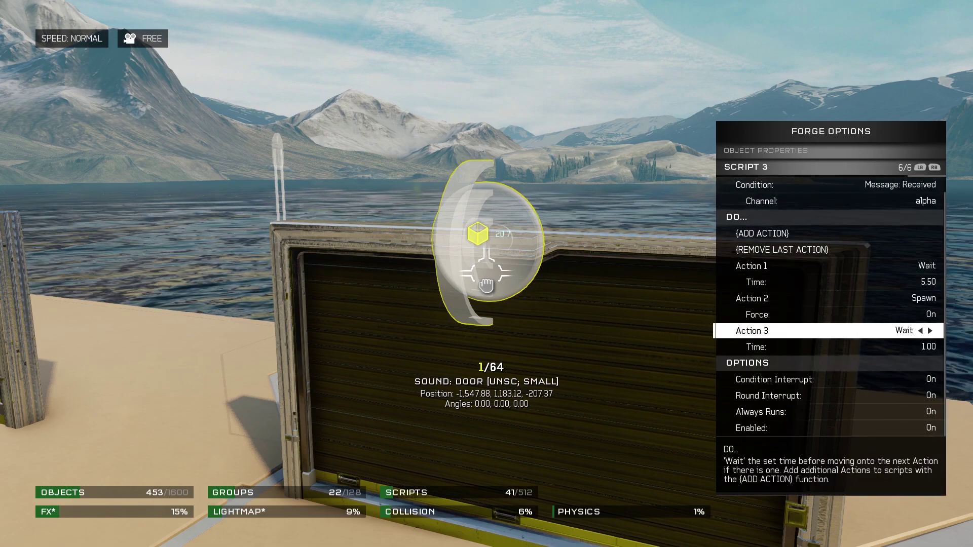